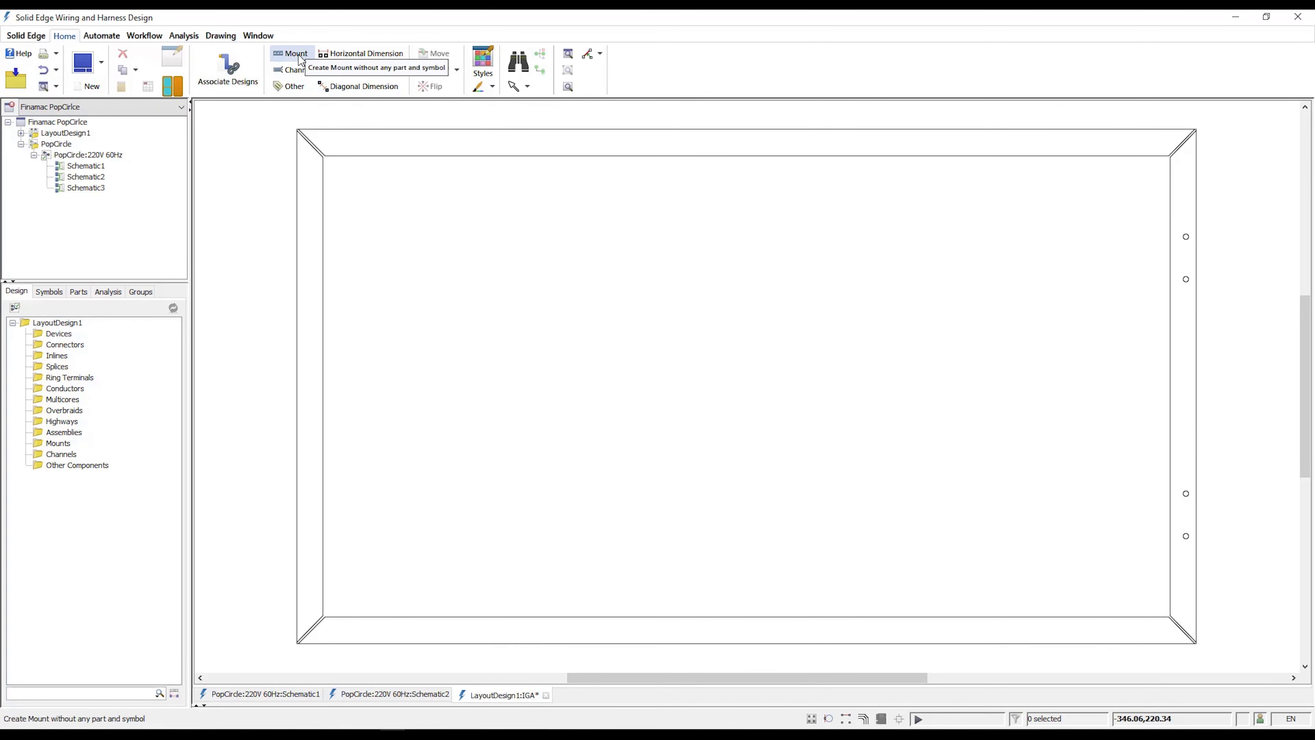
Draw an Other component of about 649 by 350 mm inside the cabinet frame, and set its name and type to Backplate.
left_click(297, 73)
left_click(330, 162)
left_click(1164, 612)
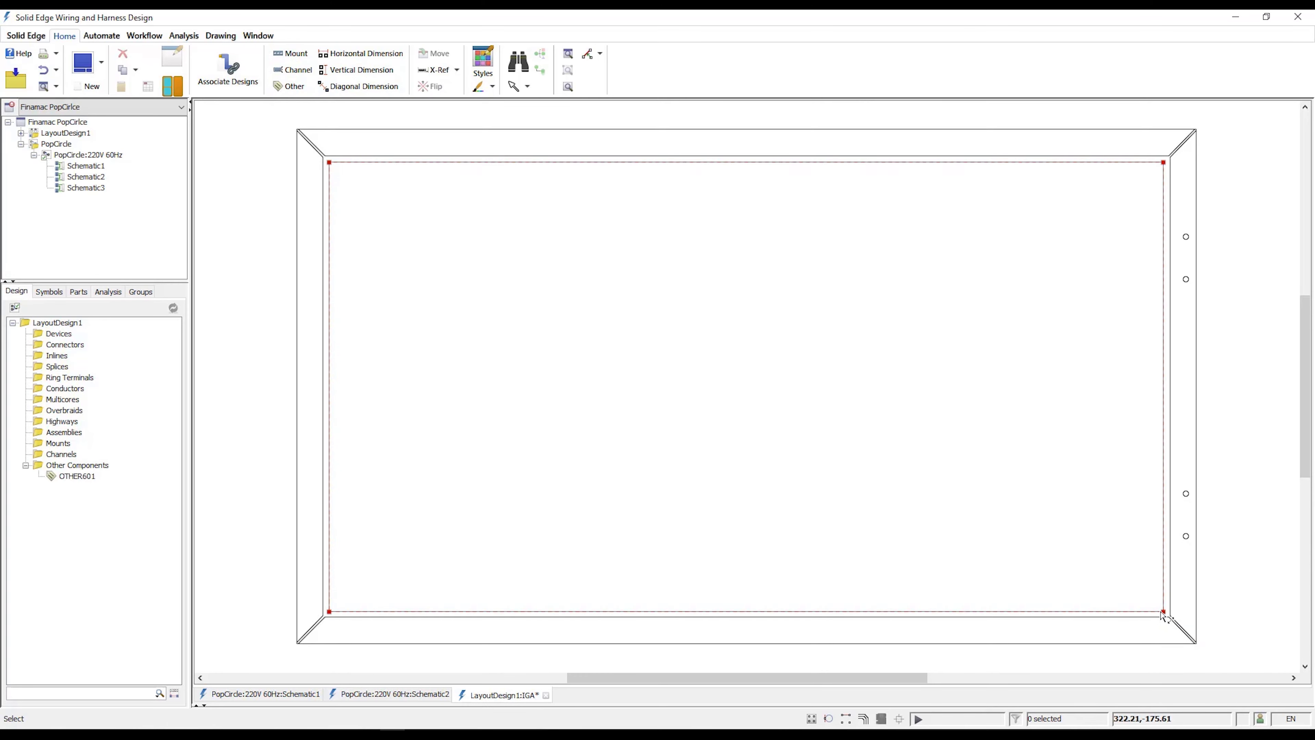
type("Backplate")
scroll(634, 324, "down", 4)
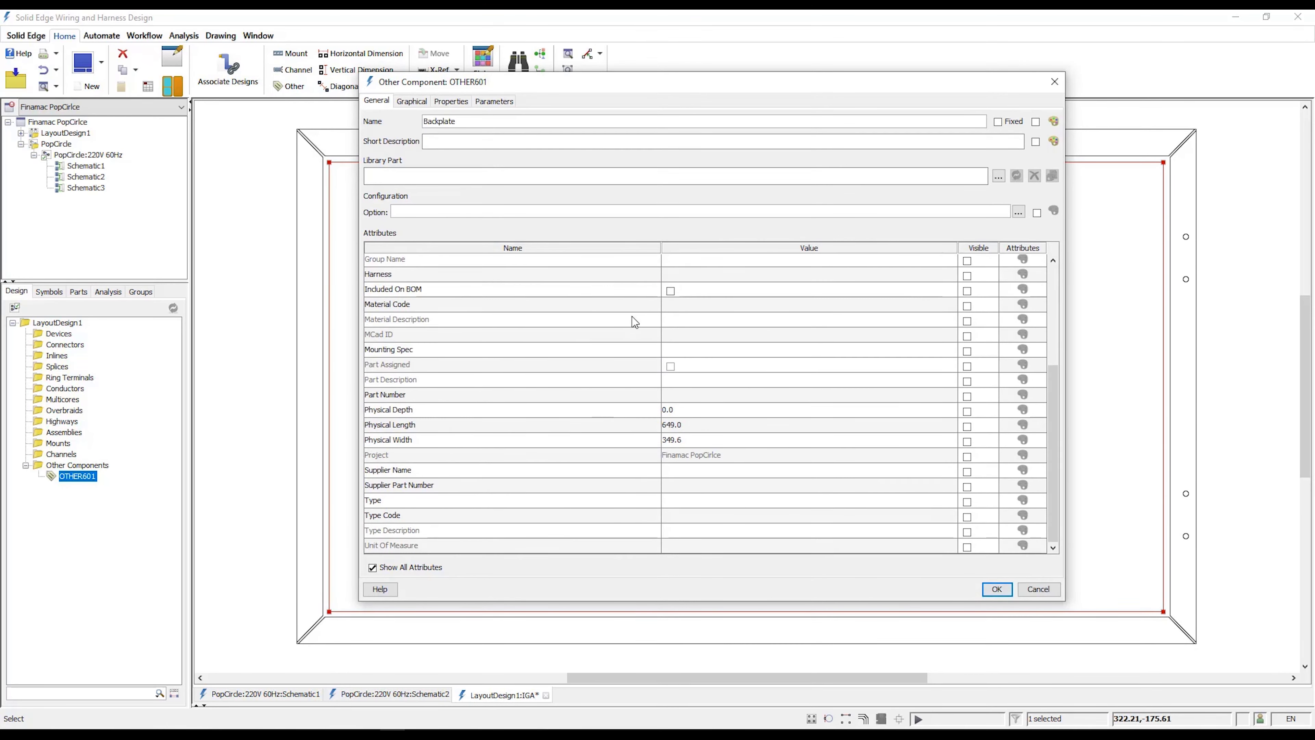
left_click(657, 500)
left_click(707, 526)
Set the backplate's physical length to 650 and physical width to 350, and apply its graphical settings.
double_click(679, 425)
type("650")
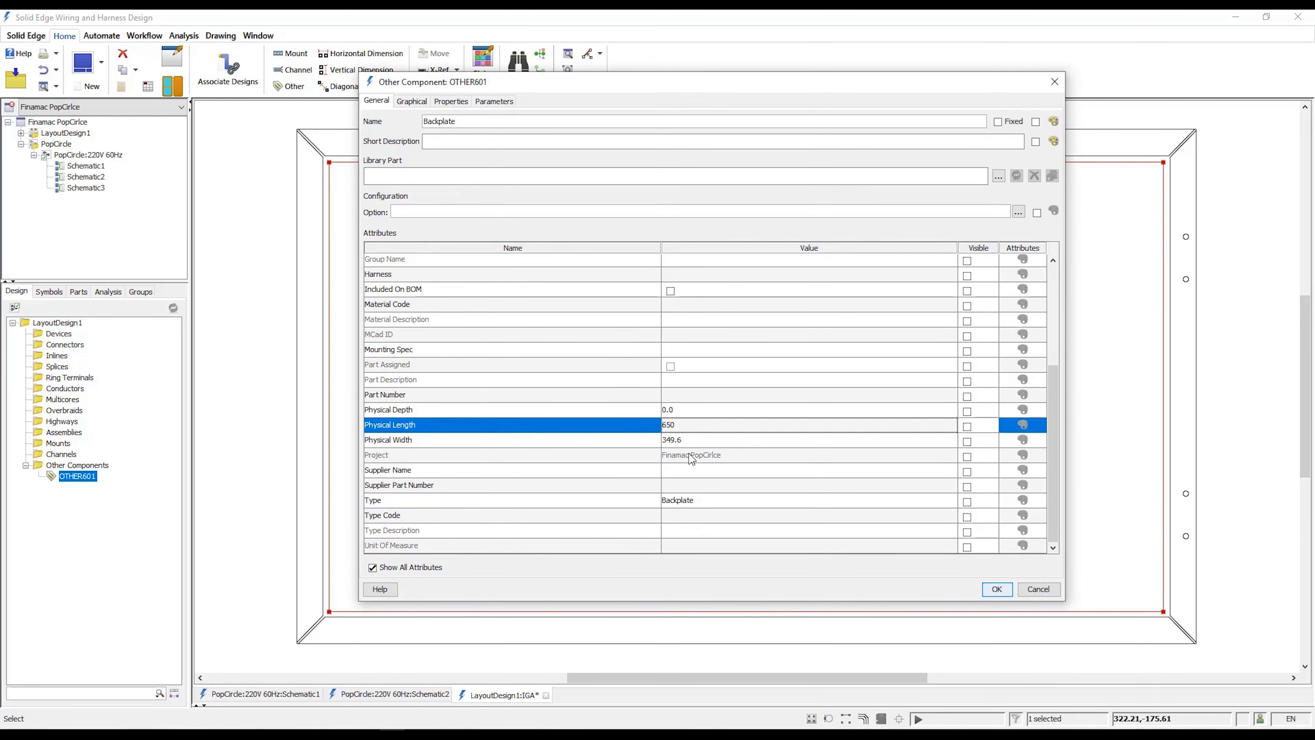
double_click(679, 441)
type("350")
left_click(415, 105)
left_click(821, 122)
left_click(637, 178)
key("Return")
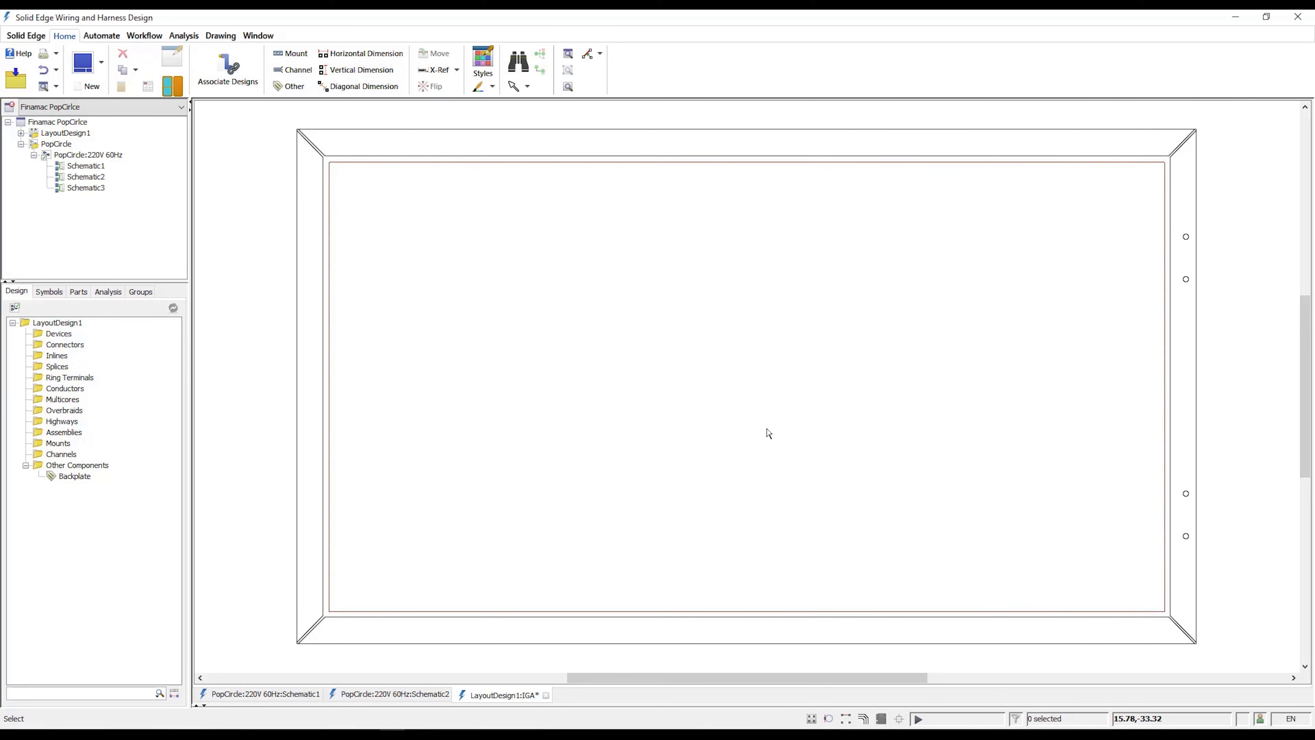
Draw a horizontal channel about 630 mm long and 40 mm wide near the backplate's upper edge.
left_click(297, 69)
left_click(344, 206)
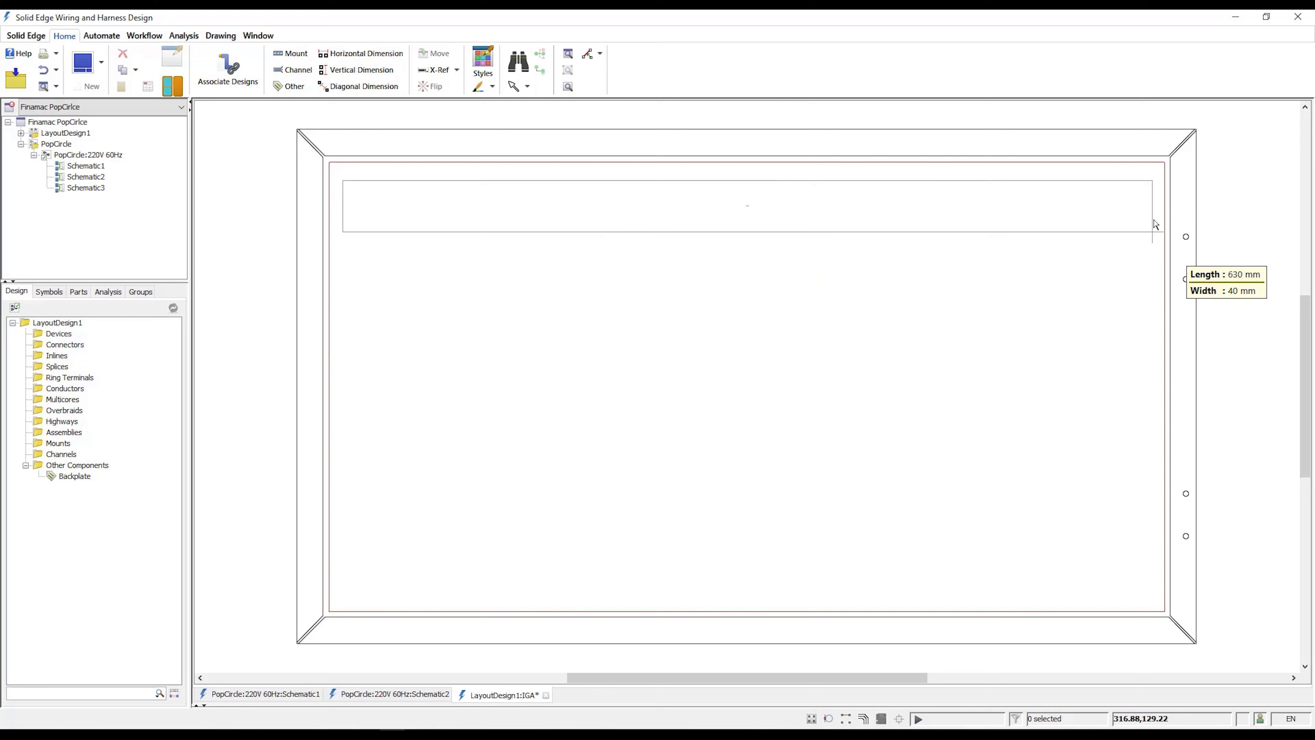
left_click(1154, 217)
Examine the upper channel's attributes and the available channel types in its properties.
double_click(490, 232)
left_click(377, 101)
scroll(625, 326, "down", 5)
left_click(728, 501)
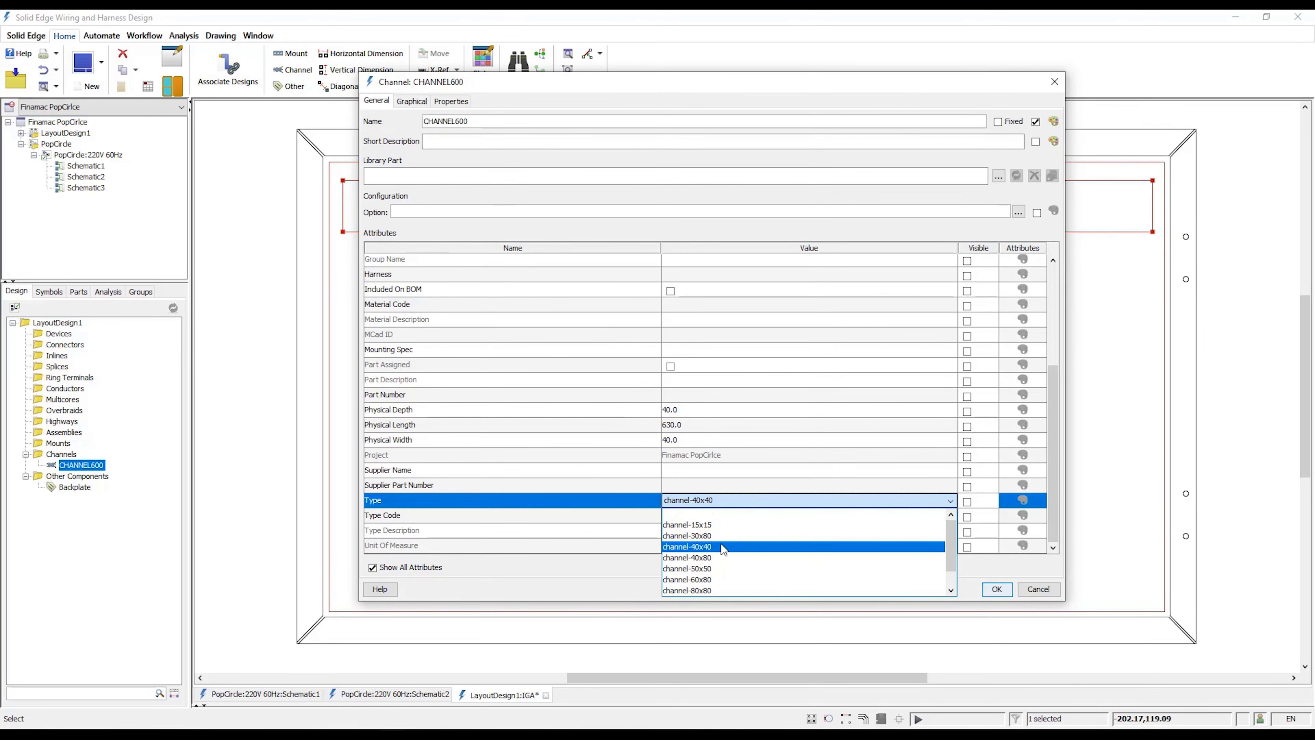
left_click(1036, 590)
left_click(402, 288)
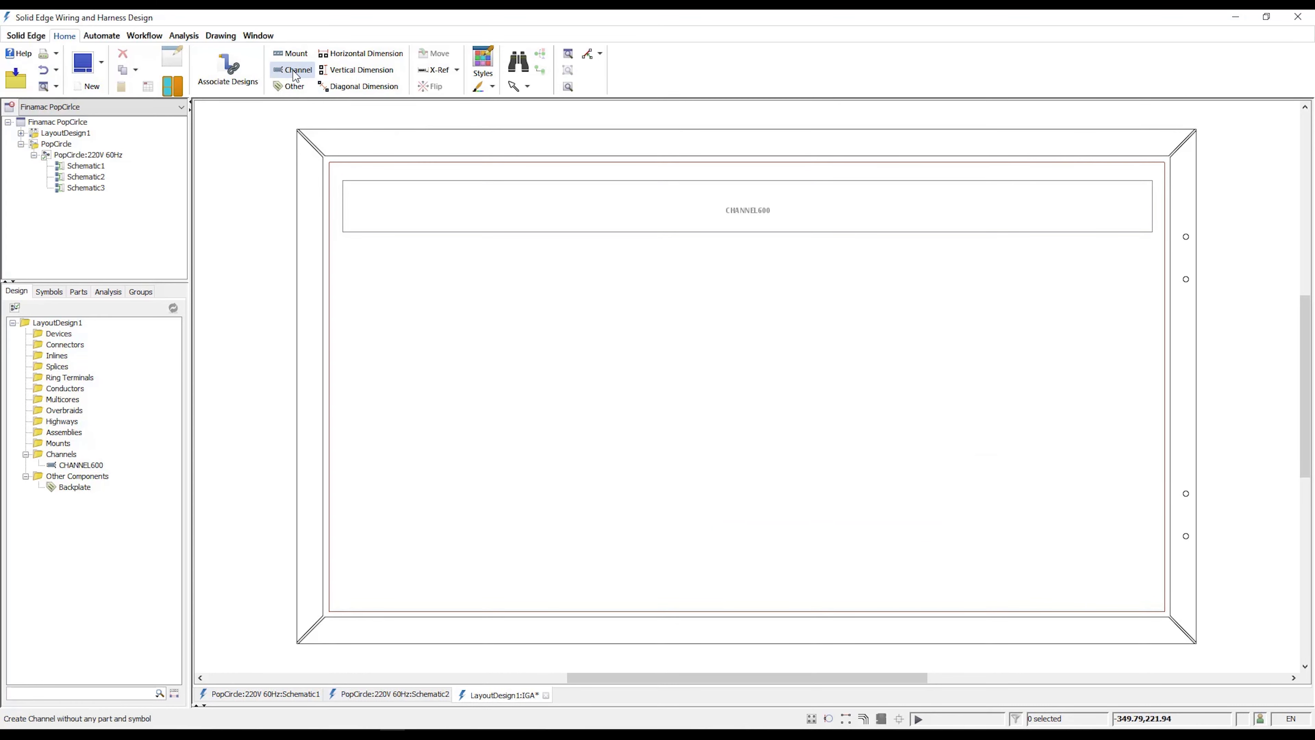
Draw a vertical channel down from the left end of the upper channel, and copy the upper channel to its lower end.
left_click(300, 70)
left_click_drag(368, 232, 370, 458)
left_click(660, 232)
key("ctrl+c")
key("ctrl+v")
left_click(710, 484)
Place a mounting rail between the two horizontal channels and another about 450 mm long, centred below the lower channel.
left_click(293, 70)
left_click_drag(407, 347, 1145, 365)
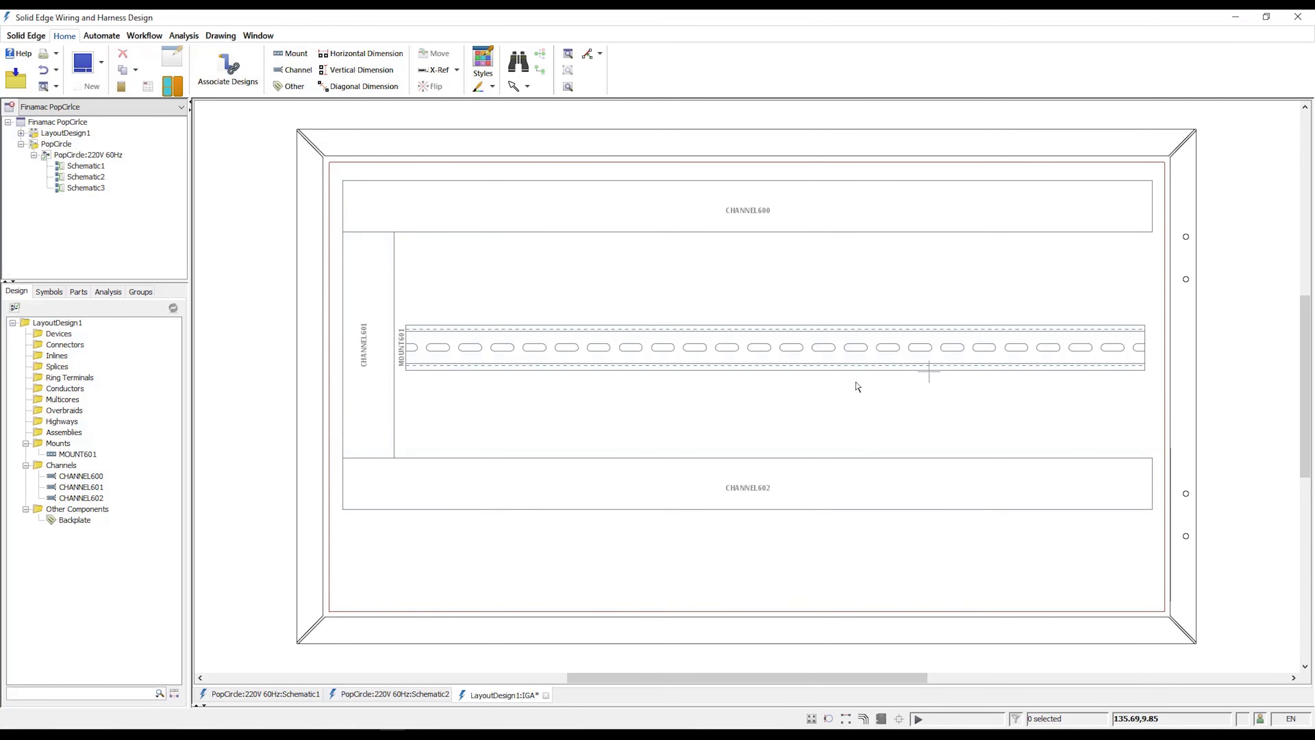
left_click_drag(462, 564, 1042, 585)
left_click(542, 553)
left_click_drag(543, 548, 559, 548)
left_click(539, 546)
Examine the lower mounting rail's physical attributes and rail type in its properties.
double_click(539, 547)
scroll(631, 499, "down", 5)
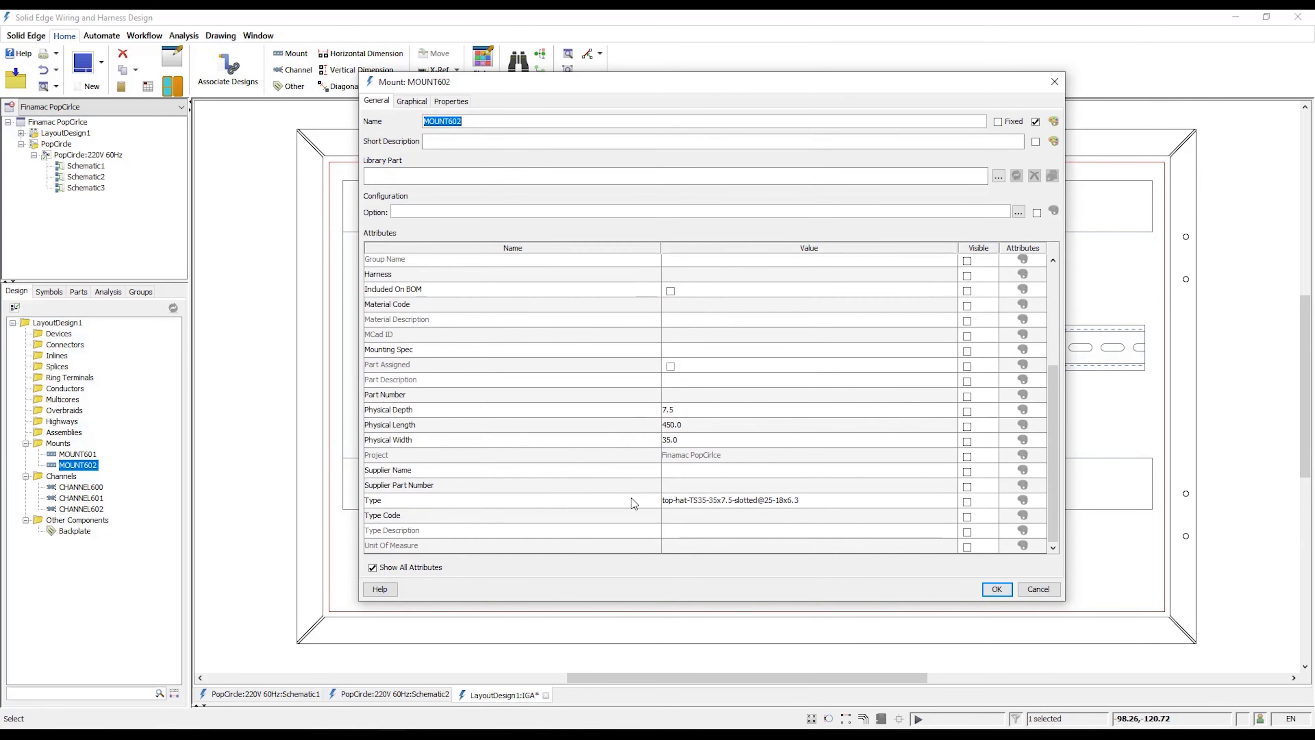
left_click(686, 500)
left_click(997, 589)
left_click(771, 522)
Dimension the backplate's overall length above the cabinet and its overall height to the right of the cabinet.
left_click(355, 58)
left_click(330, 162)
left_click(1165, 162)
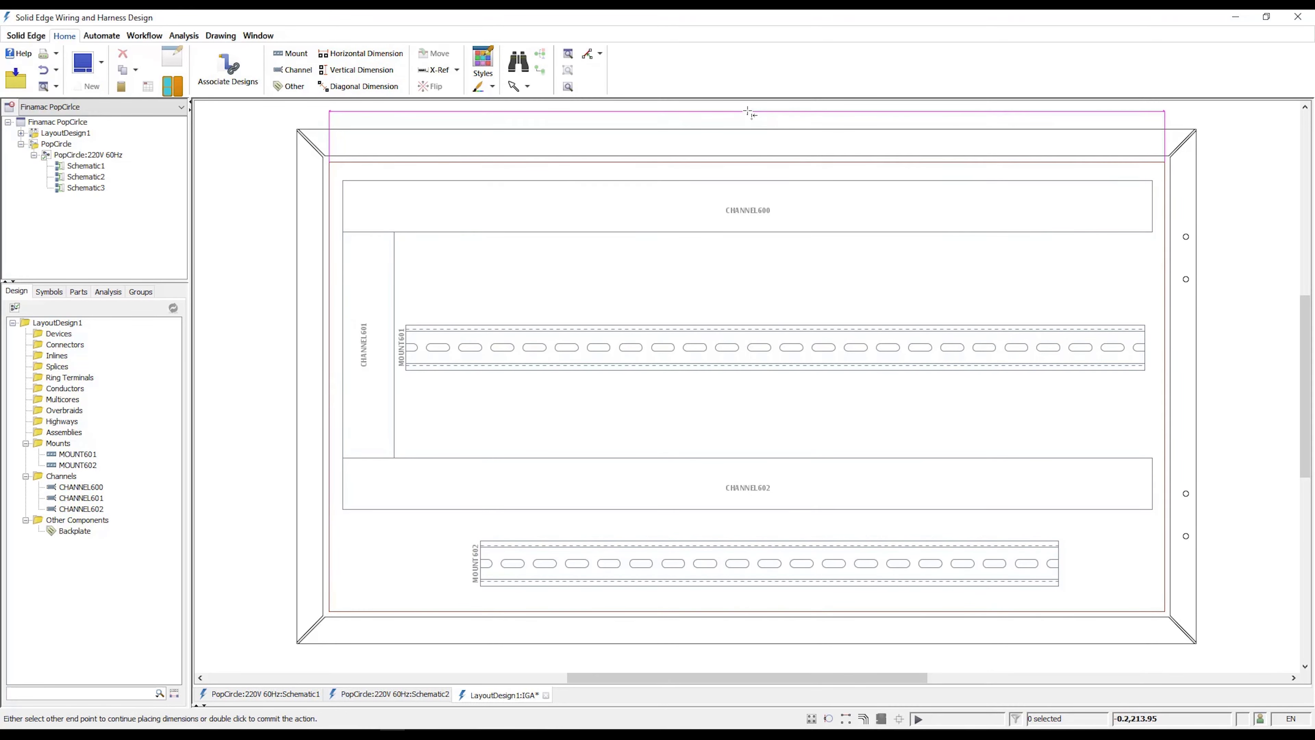
left_click(750, 113)
left_click(356, 70)
left_click(1165, 162)
left_click(1165, 607)
left_click(1264, 383)
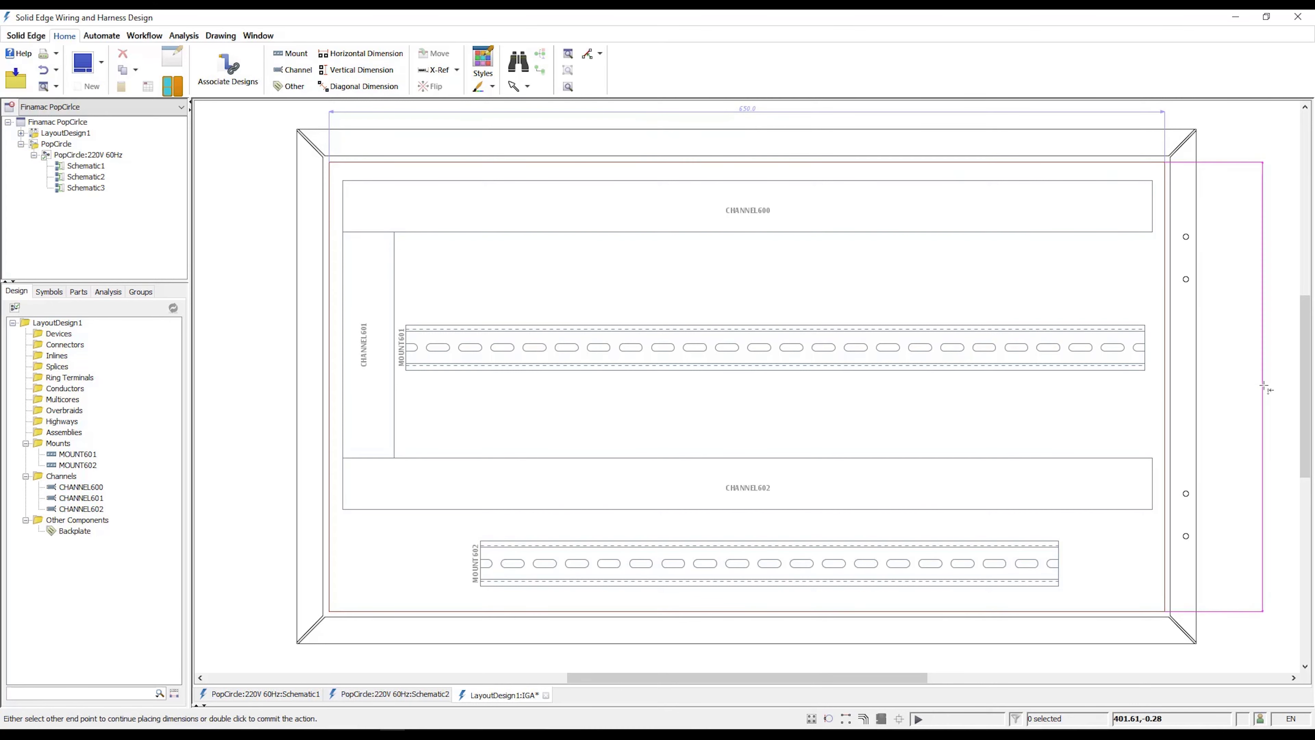
Add a vertical dimension chain running from the backplate's top edge through the upper edges of the horizontal channels and mounting rails.
left_click(1153, 181)
left_click(1146, 326)
left_click(1153, 458)
left_click(1059, 540)
double_click(1220, 388)
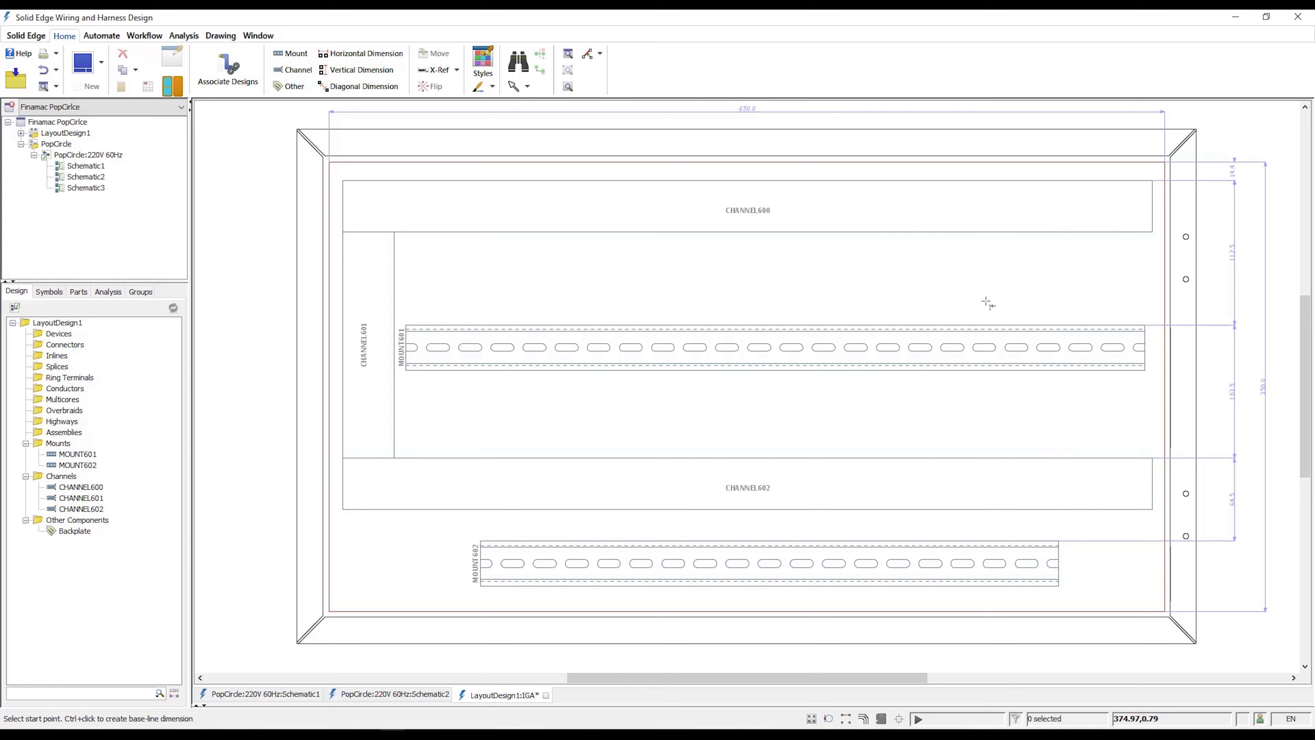
Associate the PopCircle:220V 60Hz wiring design with the layout.
left_click(246, 79)
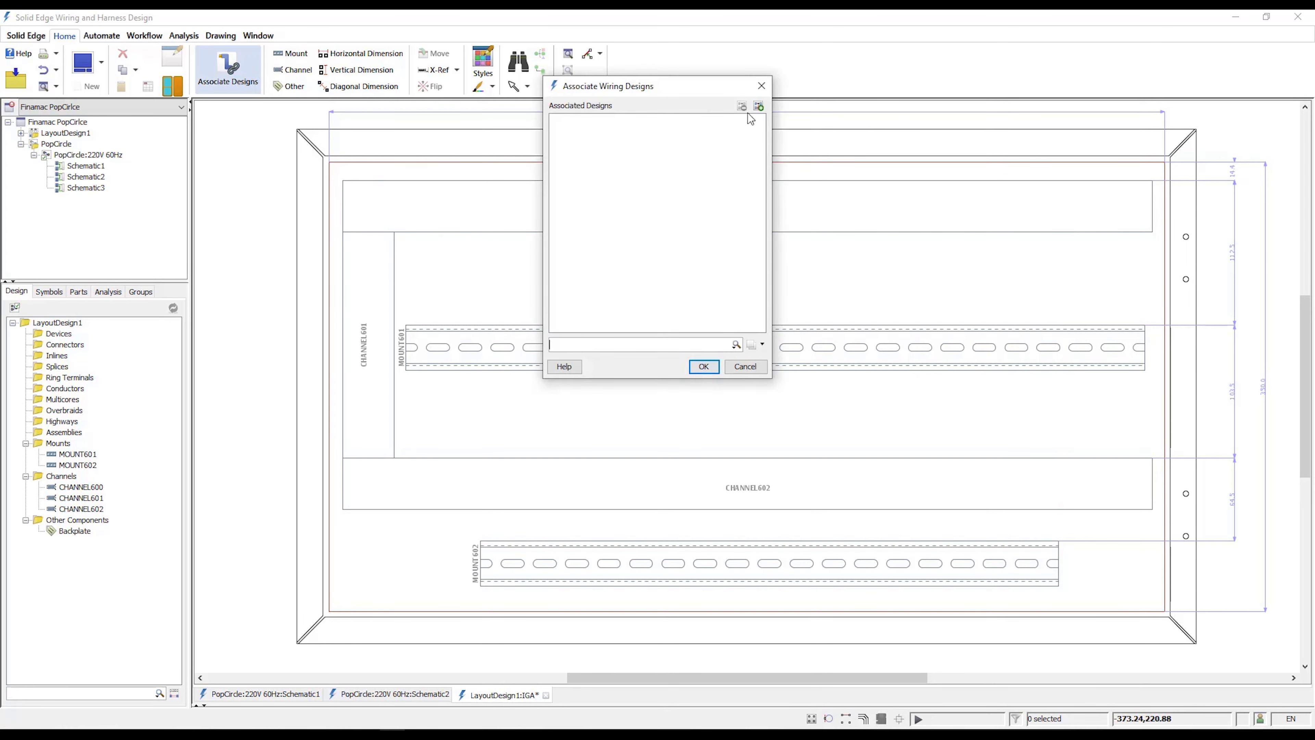
left_click(758, 106)
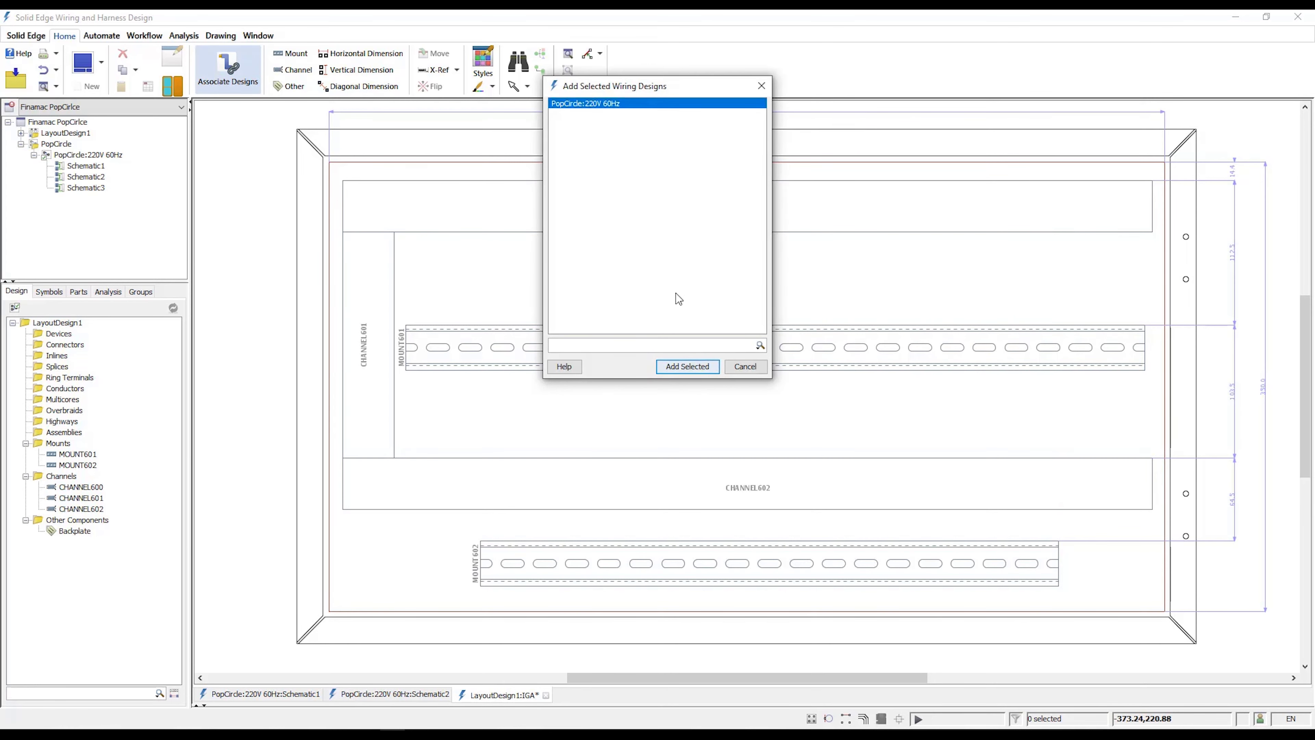
left_click(698, 369)
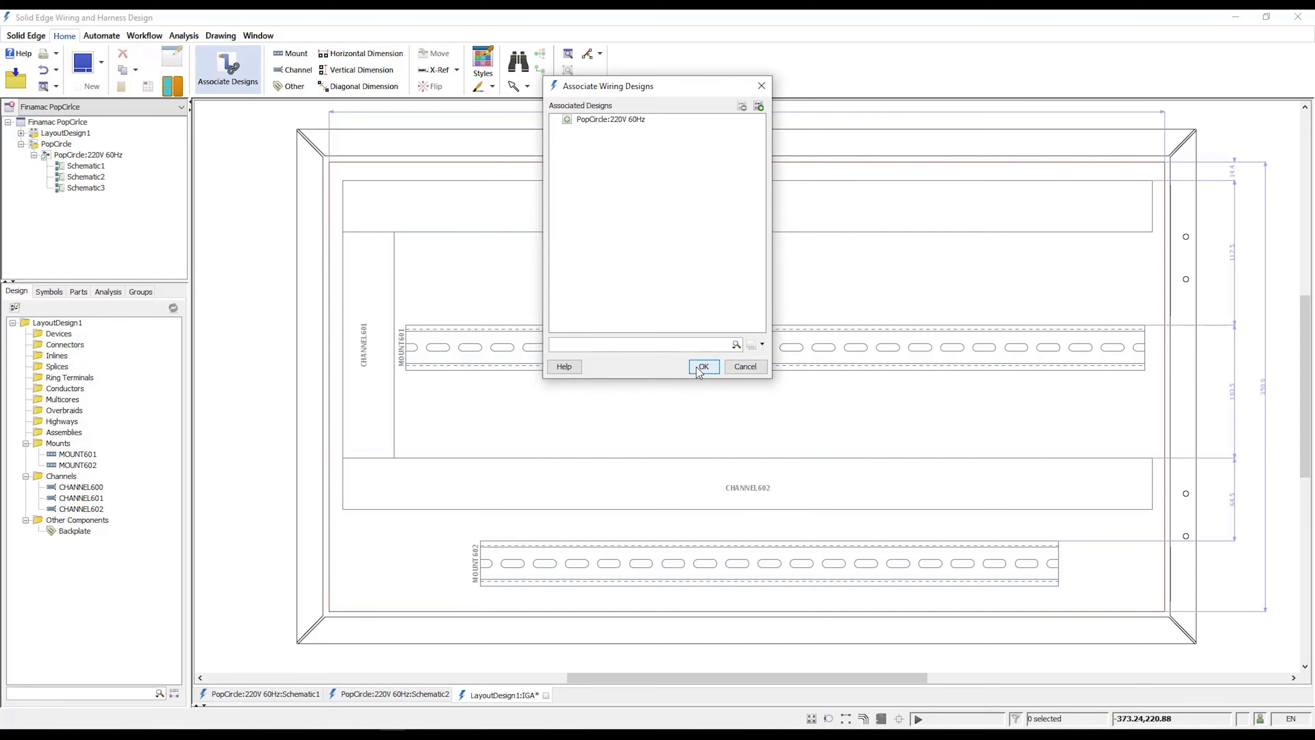
left_click(701, 366)
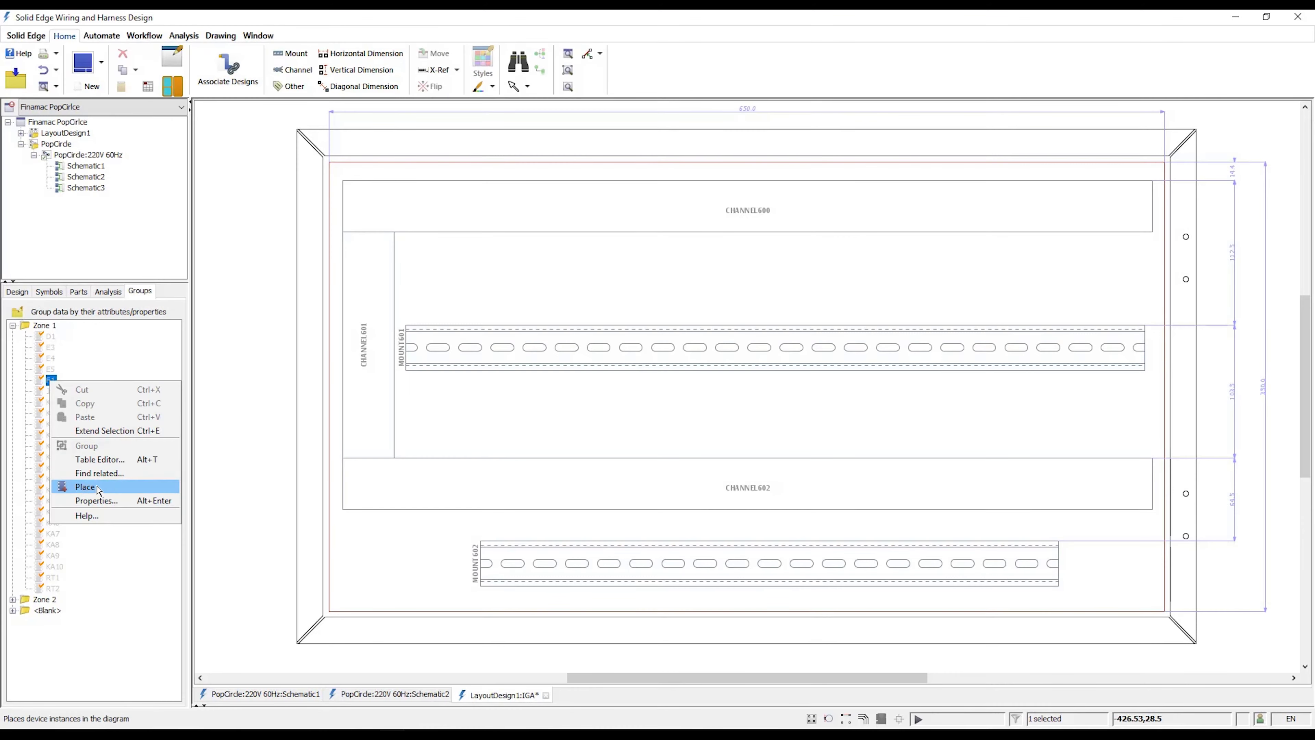
Place device F1 at the left end of the upper mounting rail with its labelled face upright.
left_click(86, 489)
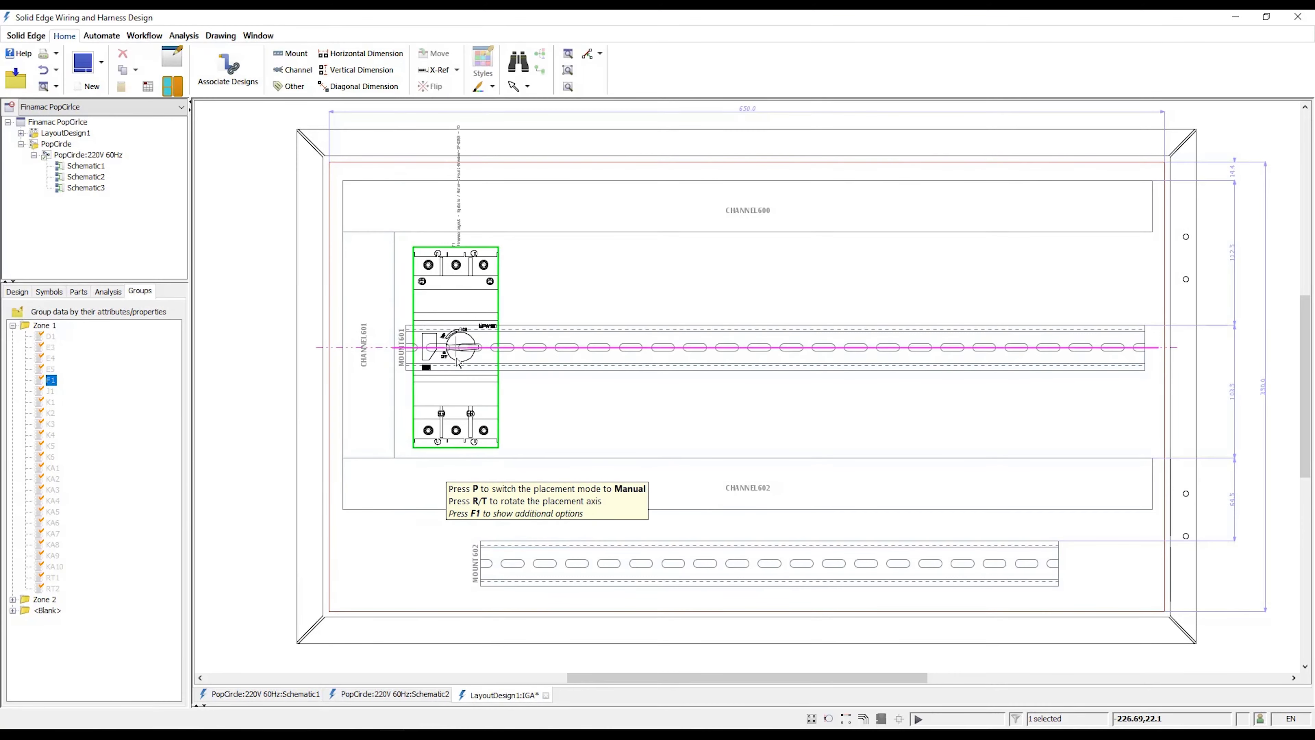
key("r")
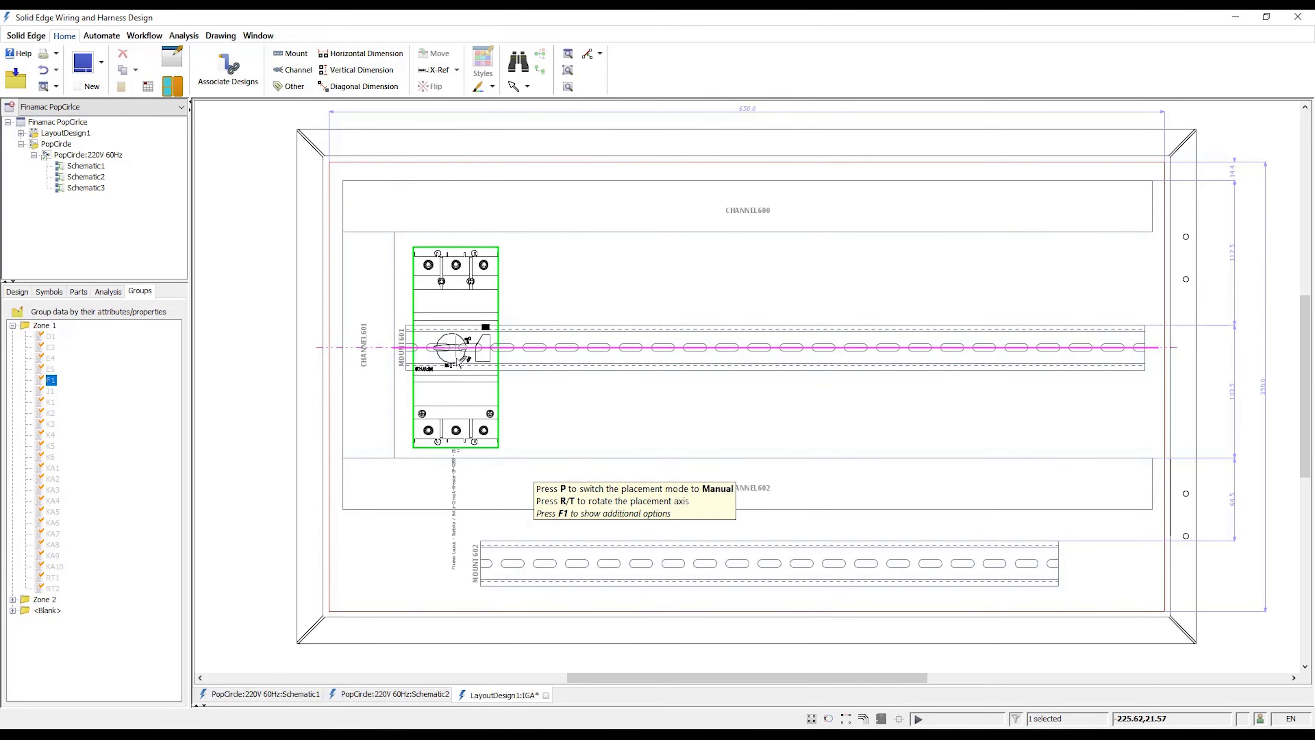
key("r")
left_click(457, 362)
Place contactors K1 and K2 together on the upper rail, directly beside F1.
left_click(51, 402)
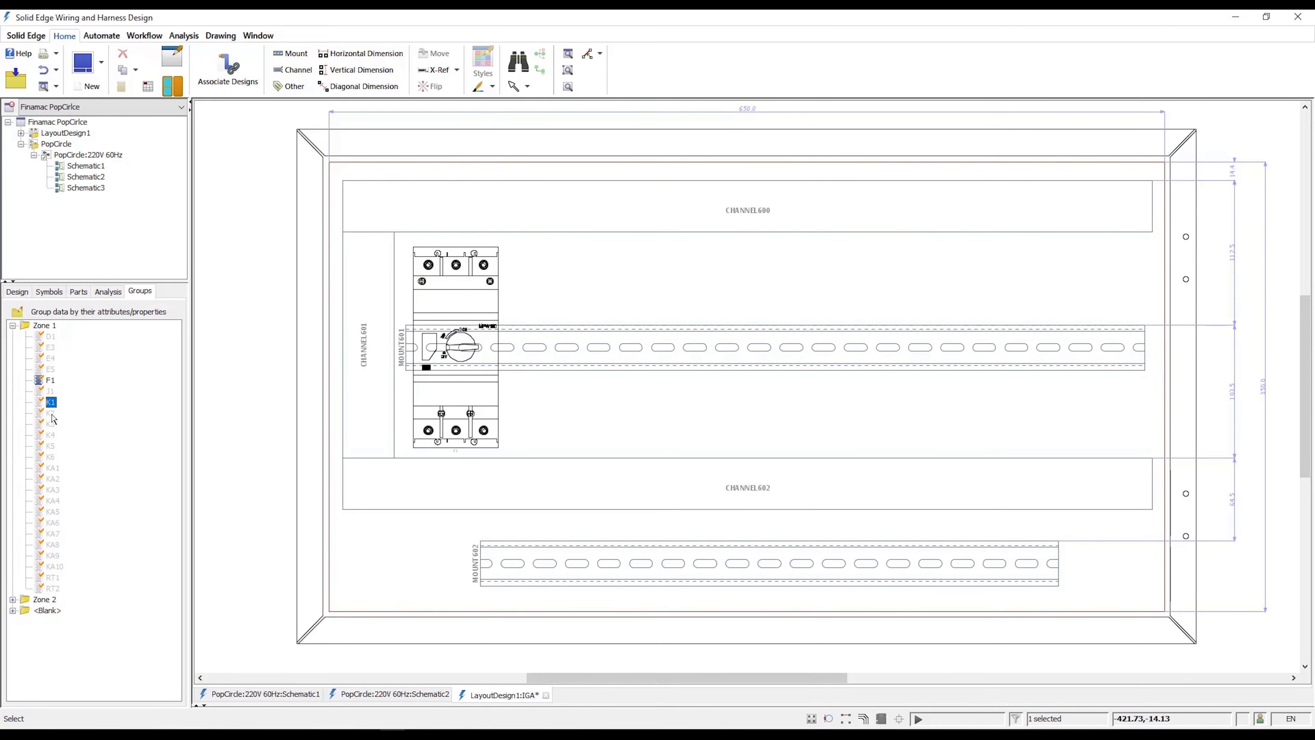
right_click(53, 416)
left_click(86, 519)
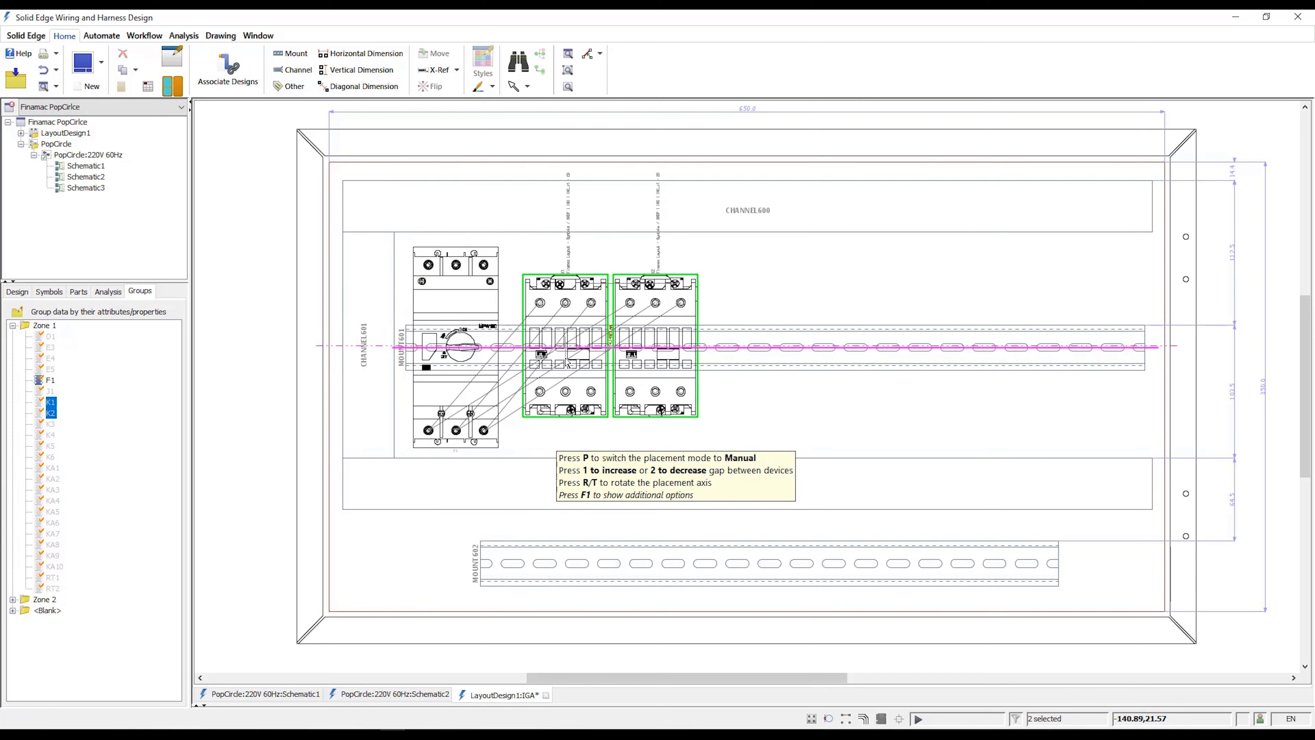
left_click(543, 363)
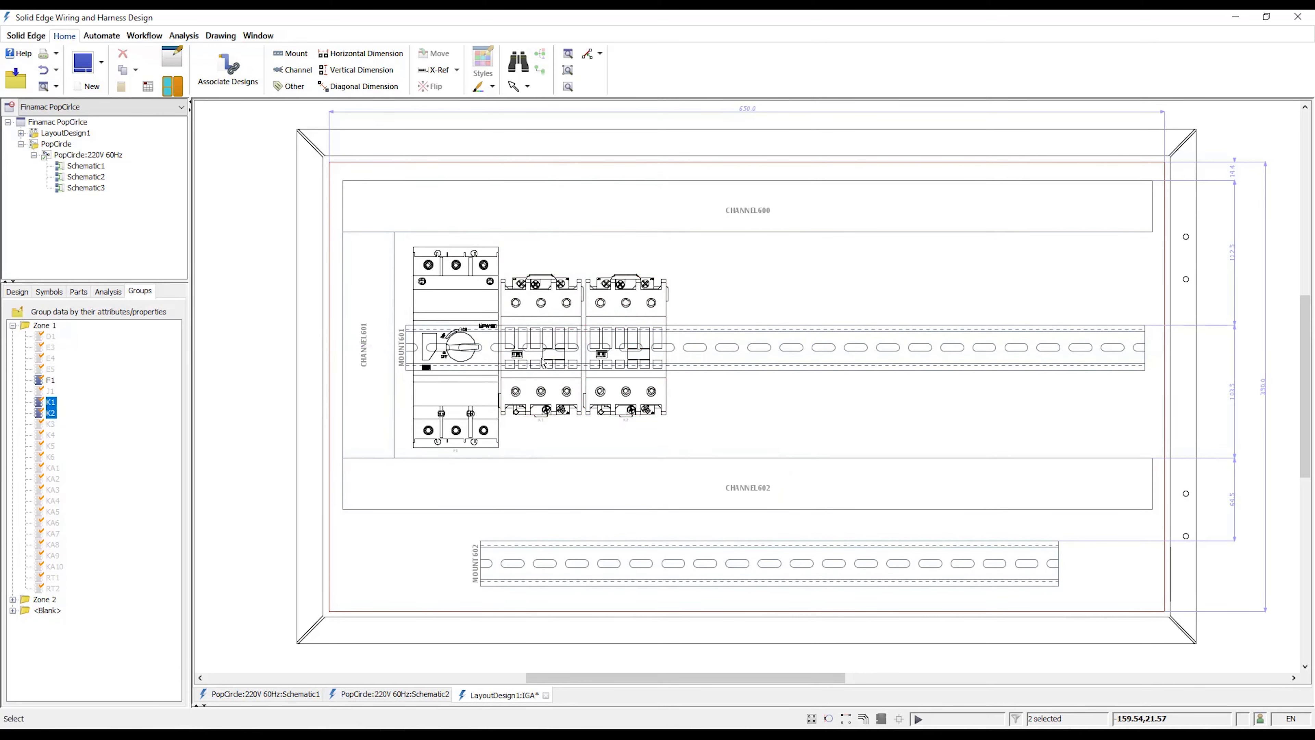
Place contactors K3 to K6 on the upper rail after K2, one individually and the remaining three as a group.
left_click(51, 457)
left_click(51, 456, "shift")
right_click(52, 447)
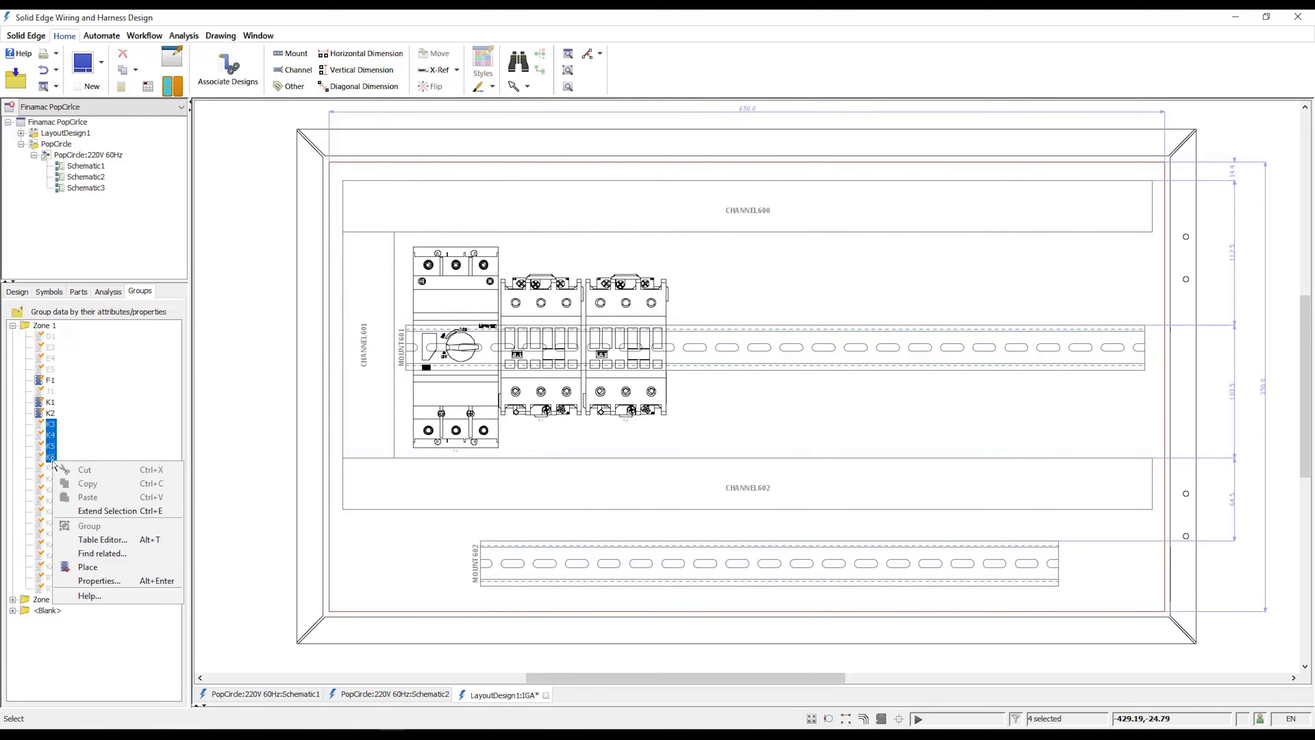
left_click(83, 562)
key("F1")
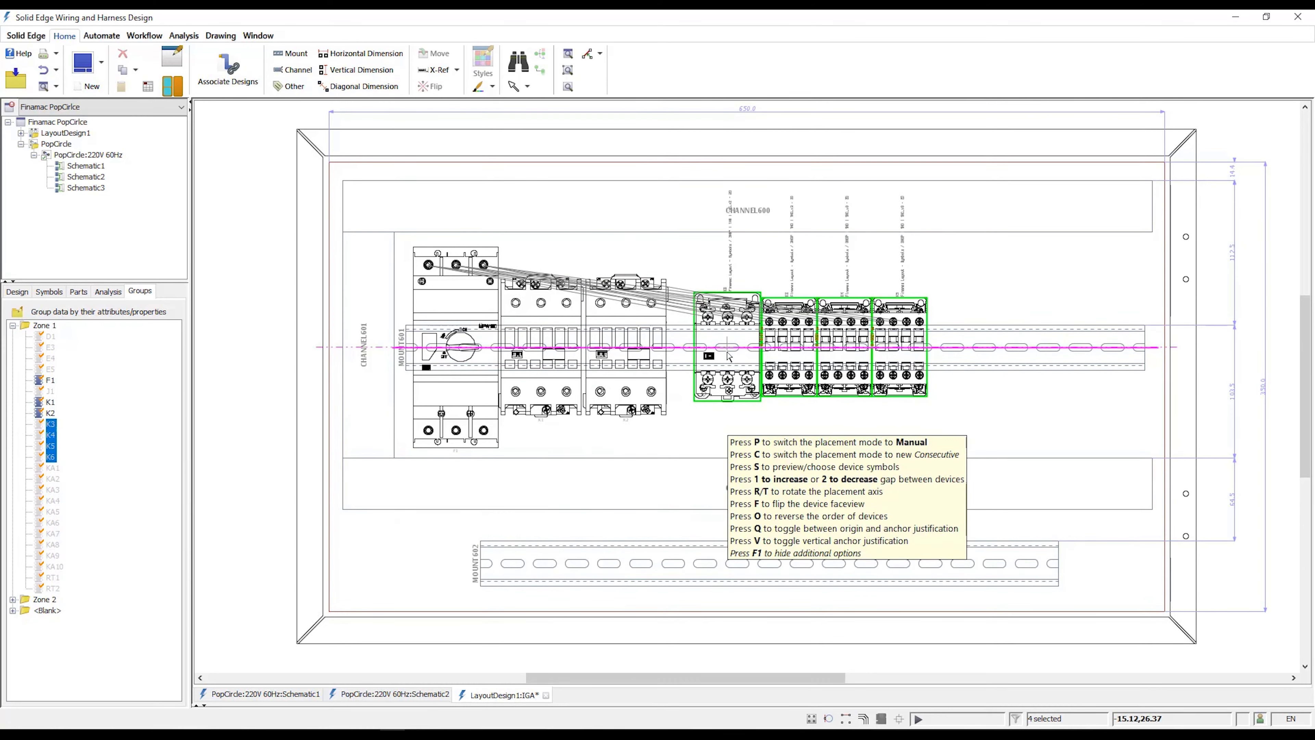
key("p")
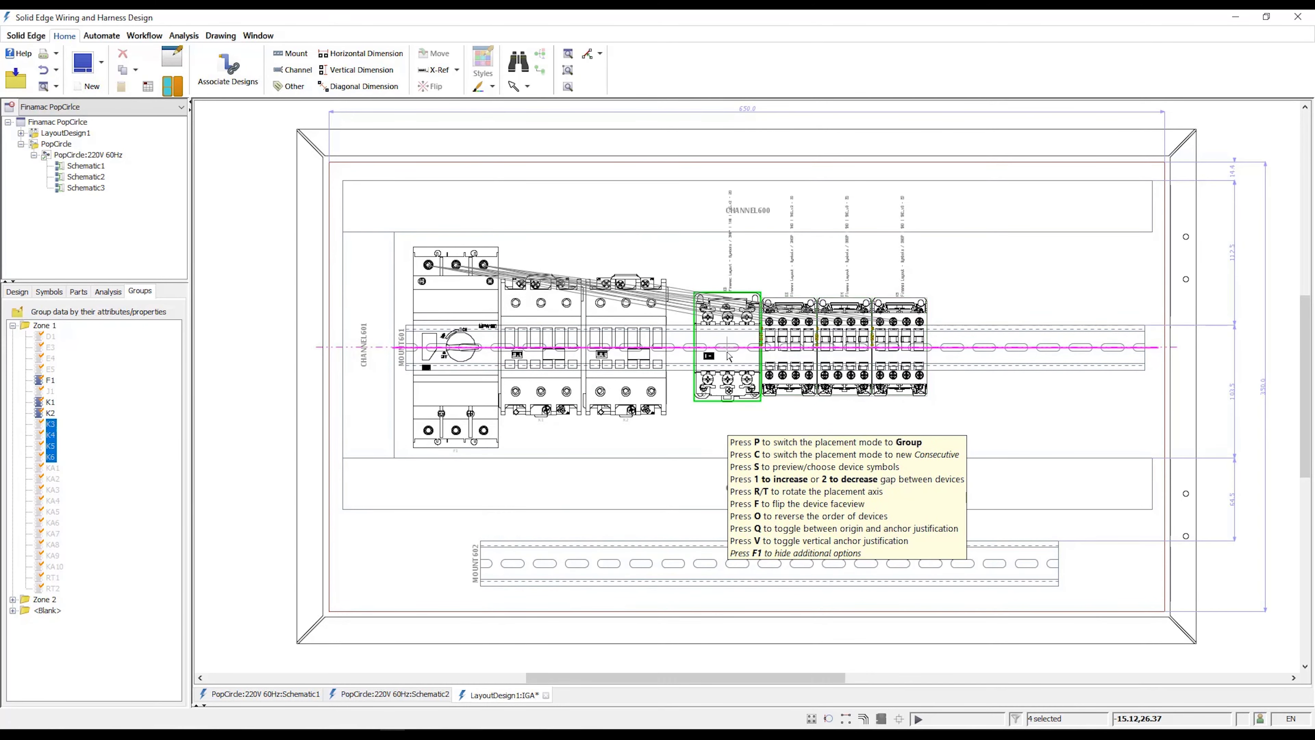
left_click(710, 355)
key("p")
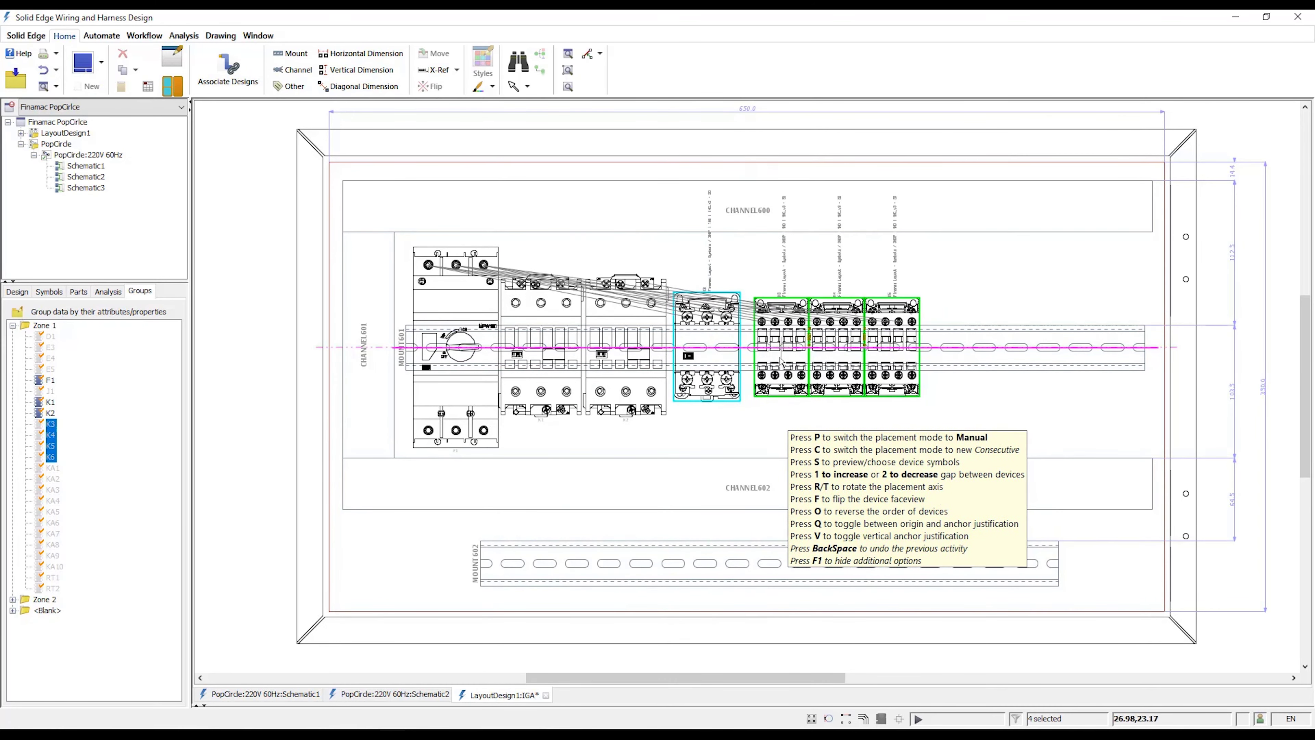
left_click(795, 328)
Place KA1 to KA10, J1, RT1, RT2 and D1 as a group along the remaining right end of the upper rail.
left_click(52, 468)
left_click(54, 567, "shift")
left_click(51, 392, "ctrl")
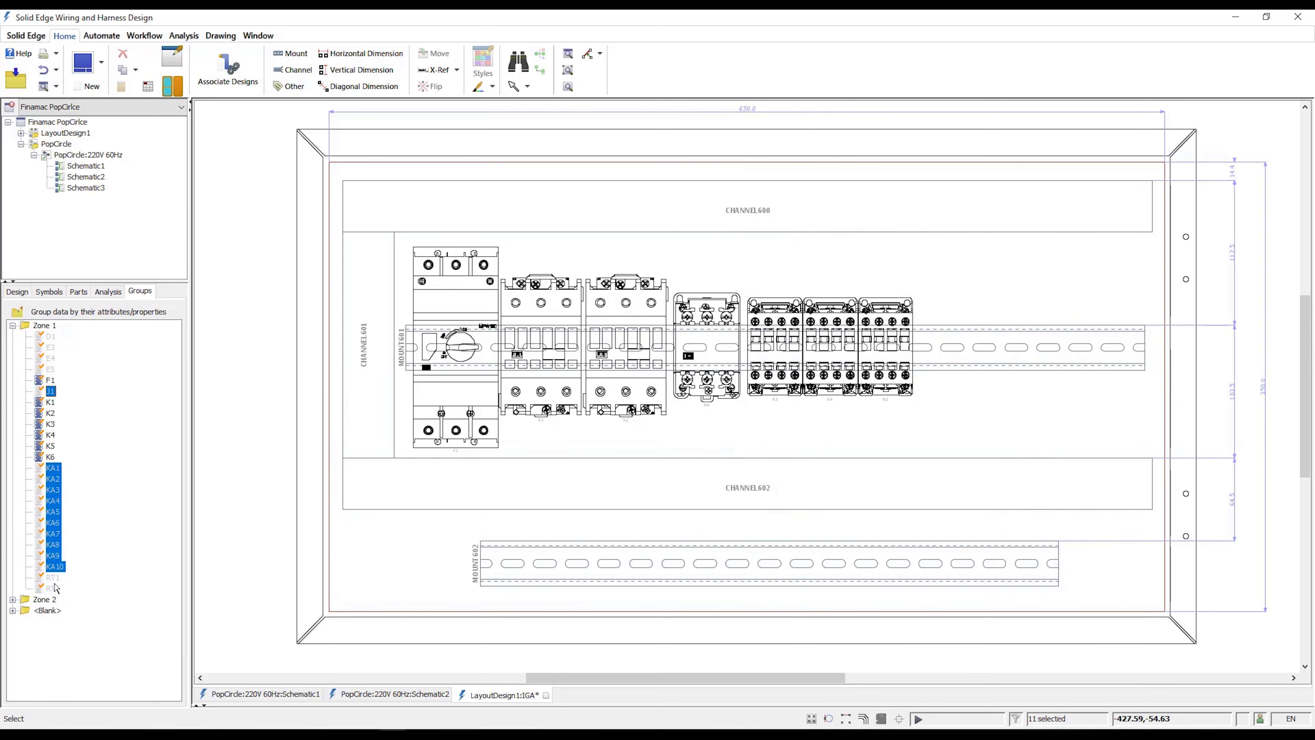
right_click(54, 339)
left_click(77, 444)
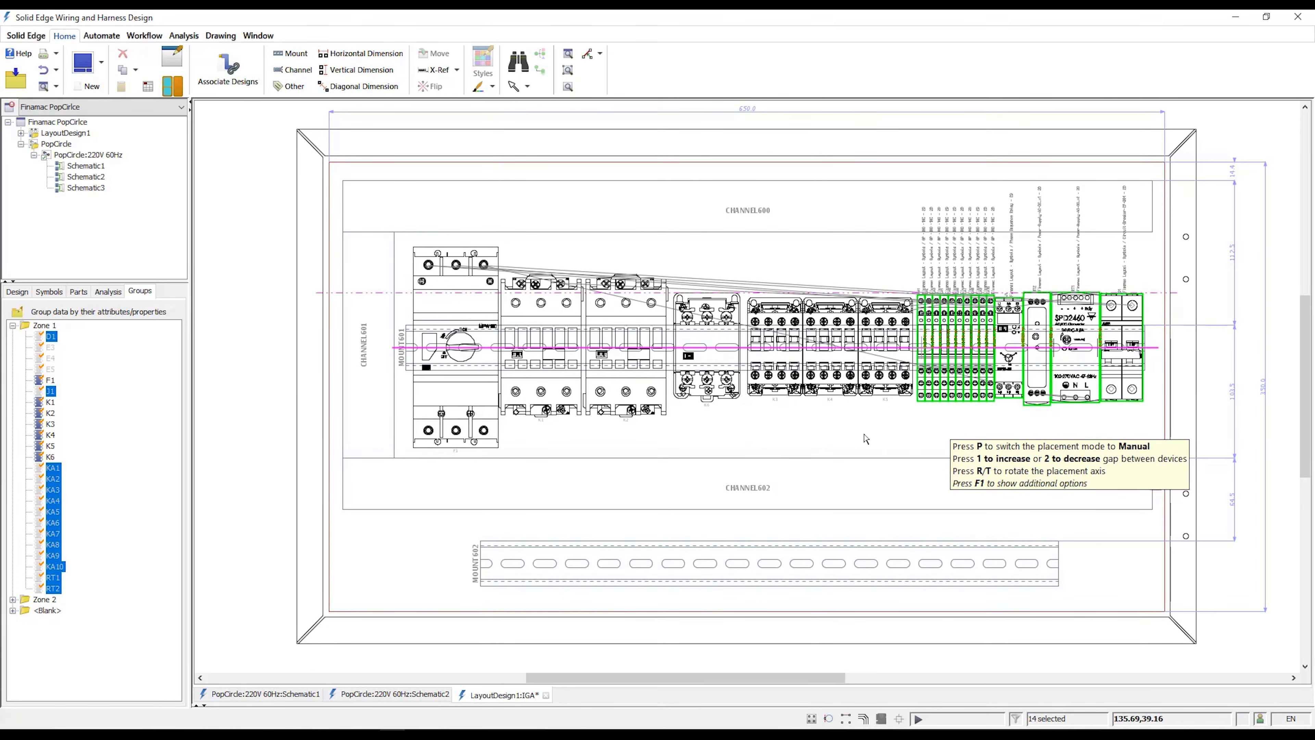
left_click(886, 440)
Place the overload relays E3, E4 and E5 directly beneath the group of three small contactors.
left_click(50, 348)
left_click(50, 370, "shift")
right_click(52, 370)
left_click(77, 476)
left_click(746, 482)
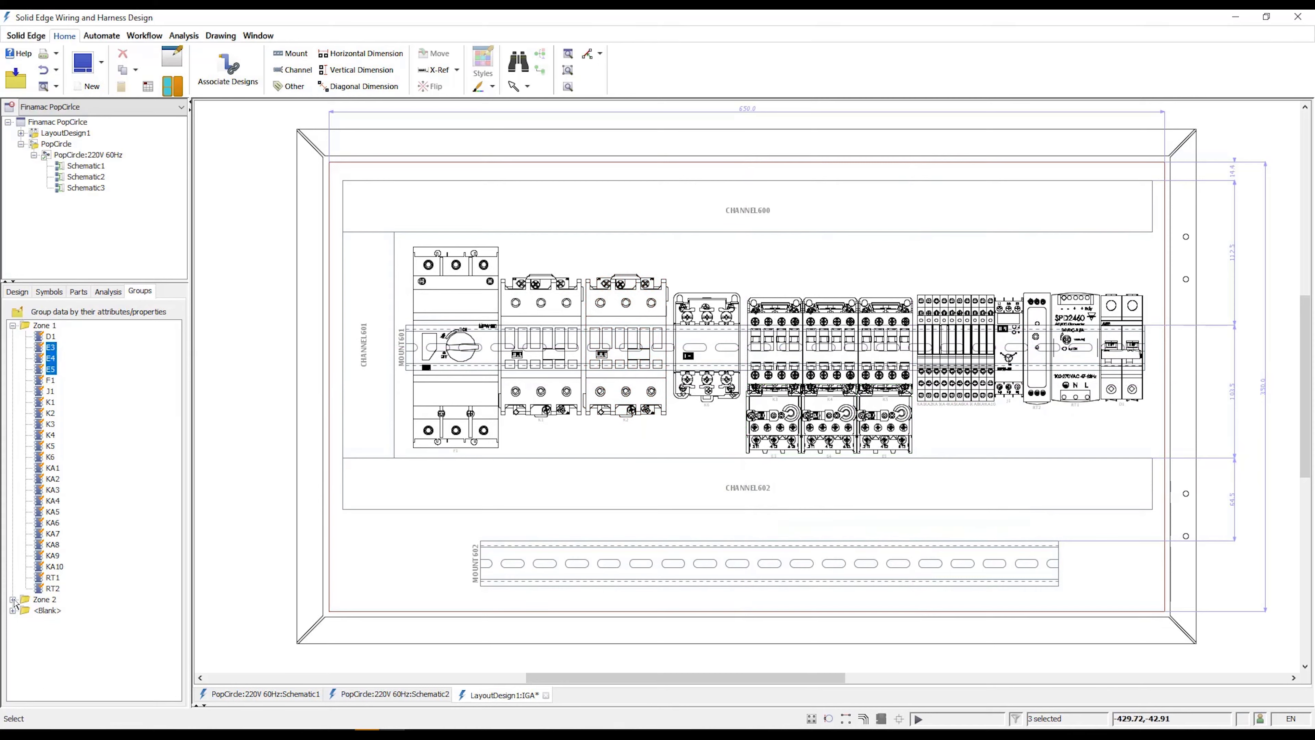
Place the three Zone 2 terminals R, S and T on the lower mounting rail.
left_click(14, 601)
left_click_drag(177, 460, 186, 577)
left_click(48, 663)
left_click(50, 684, "shift")
right_click(49, 685)
left_click(57, 708)
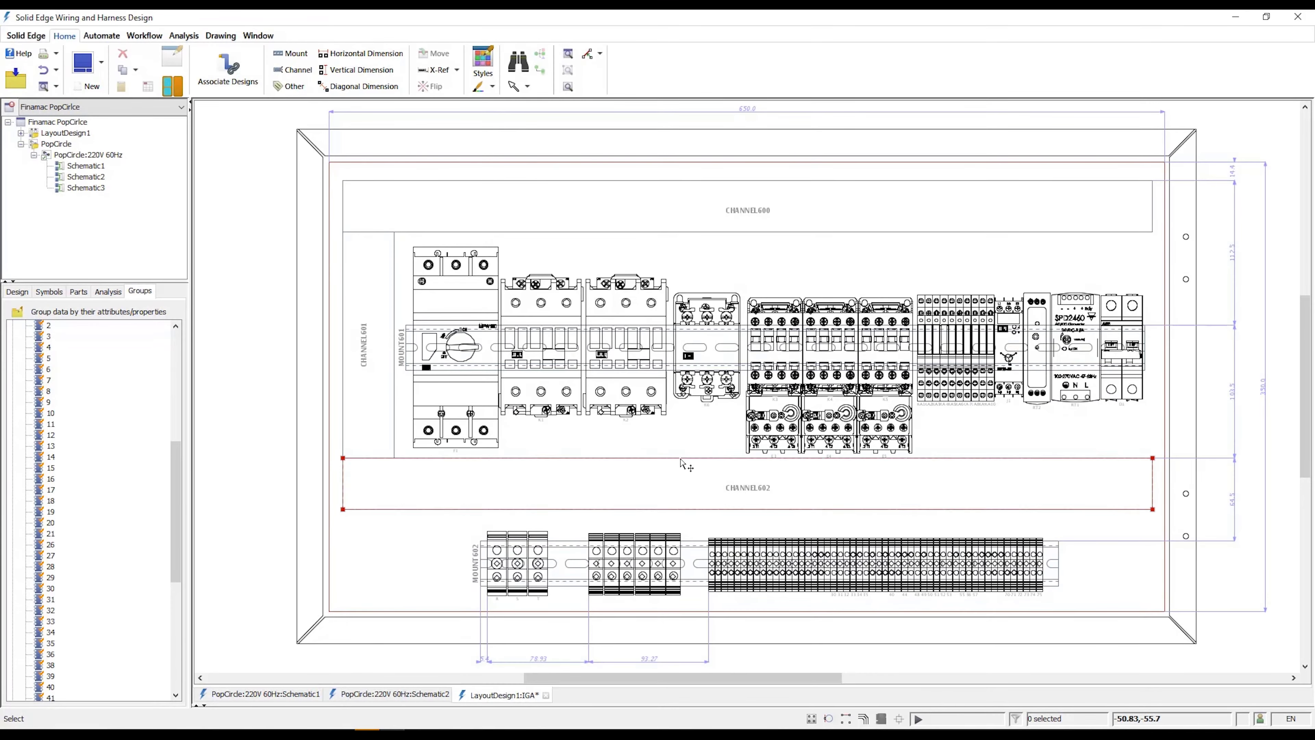
Generate BOM ID balloons for the components placed in the layout.
key("f")
scroll(1243, 261, "up", 3)
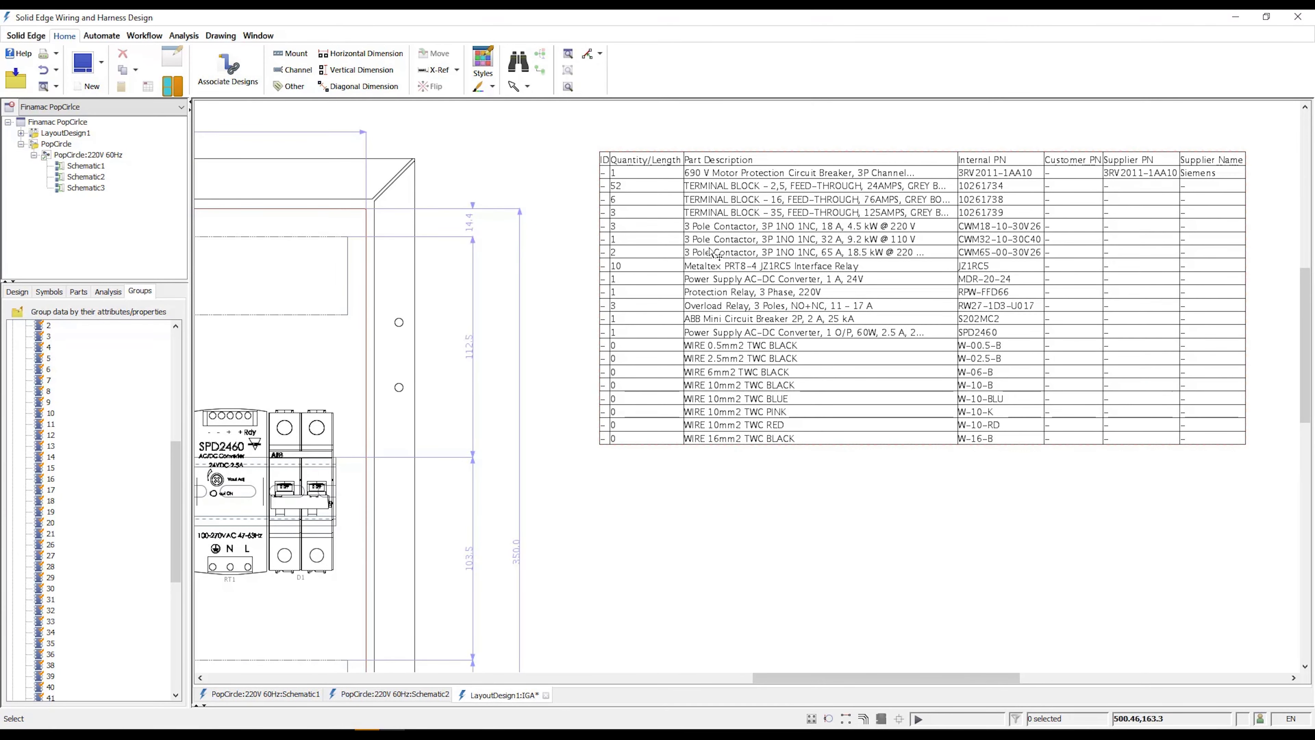
left_click(111, 35)
left_click(167, 69)
left_click(166, 110)
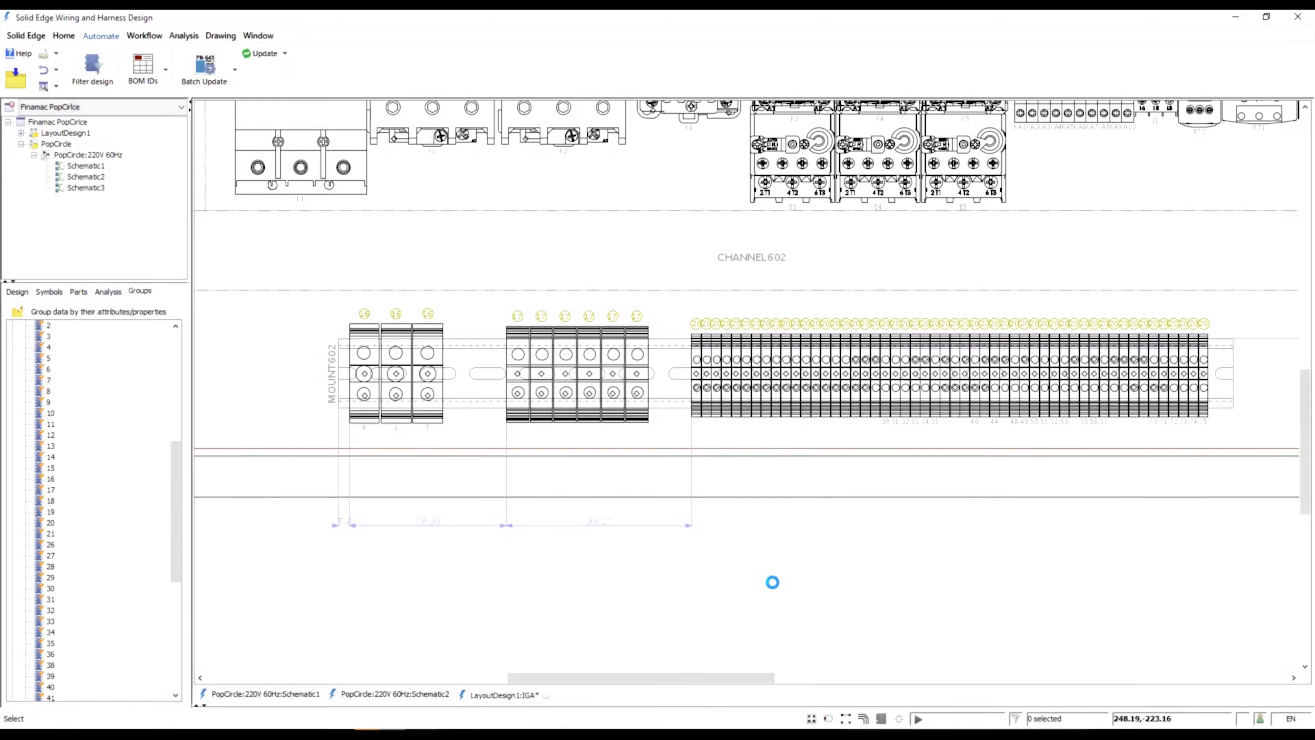
Create a wiring diagram named TerminalPlan in the PopCircle:220V 60Hz design, with a new property TerminalPlanDiagram set to true.
right_click(104, 154)
left_click(138, 163)
type("TerminalP")
left_click(632, 488)
type("TerminalPlanDiagram")
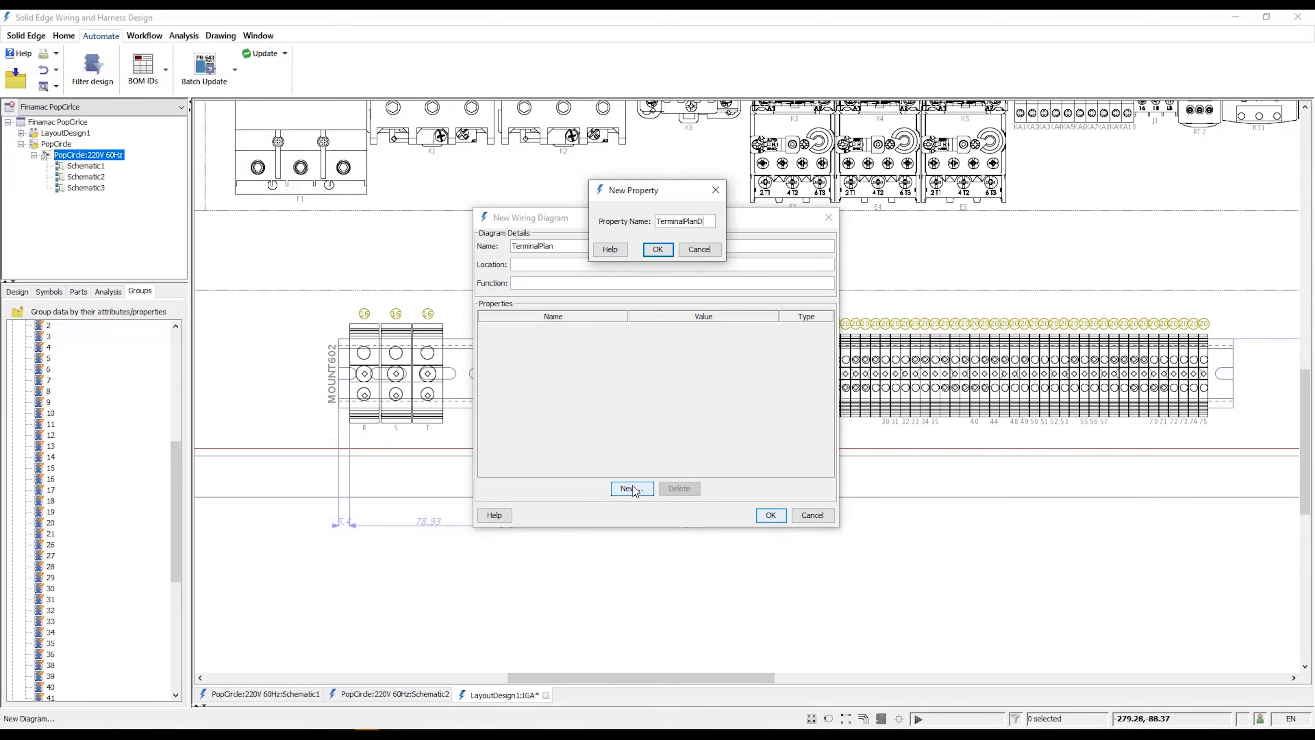
key("Return")
type("true")
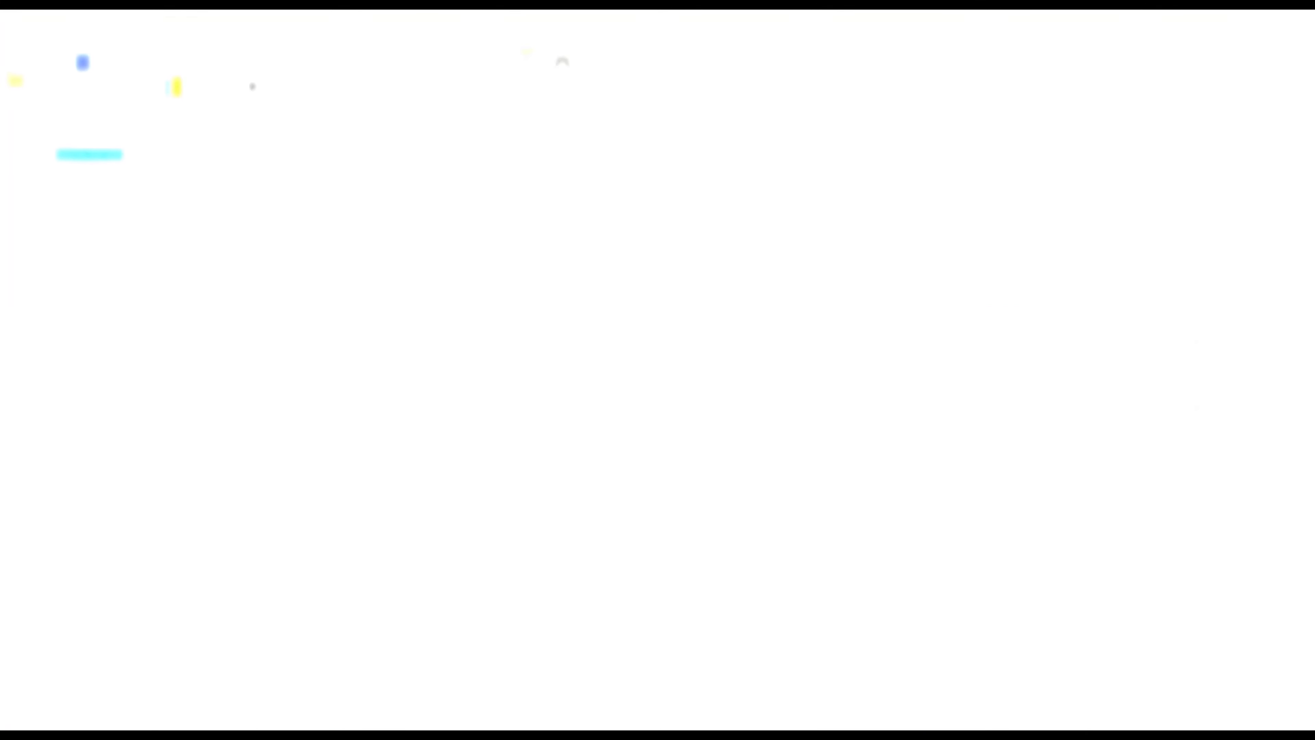
scroll(548, 210, "up", 2)
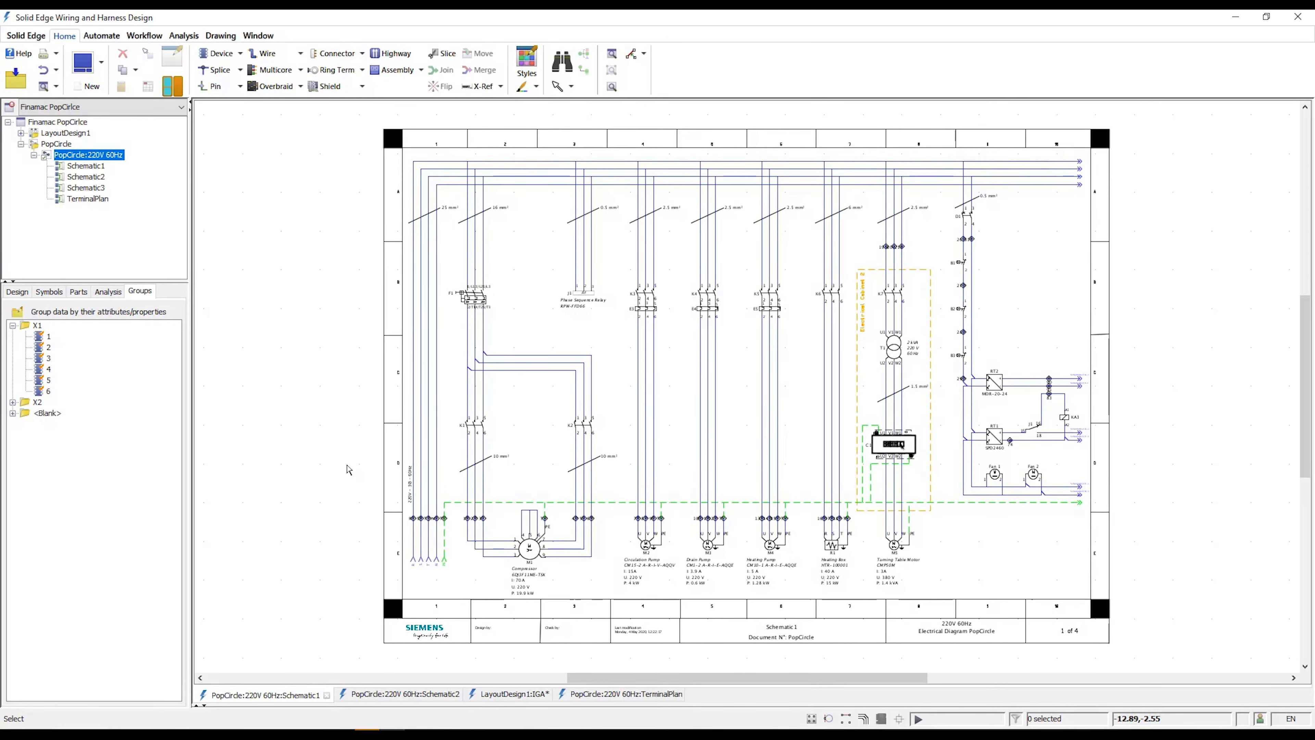
middle_click_drag(805, 197, 955, 366)
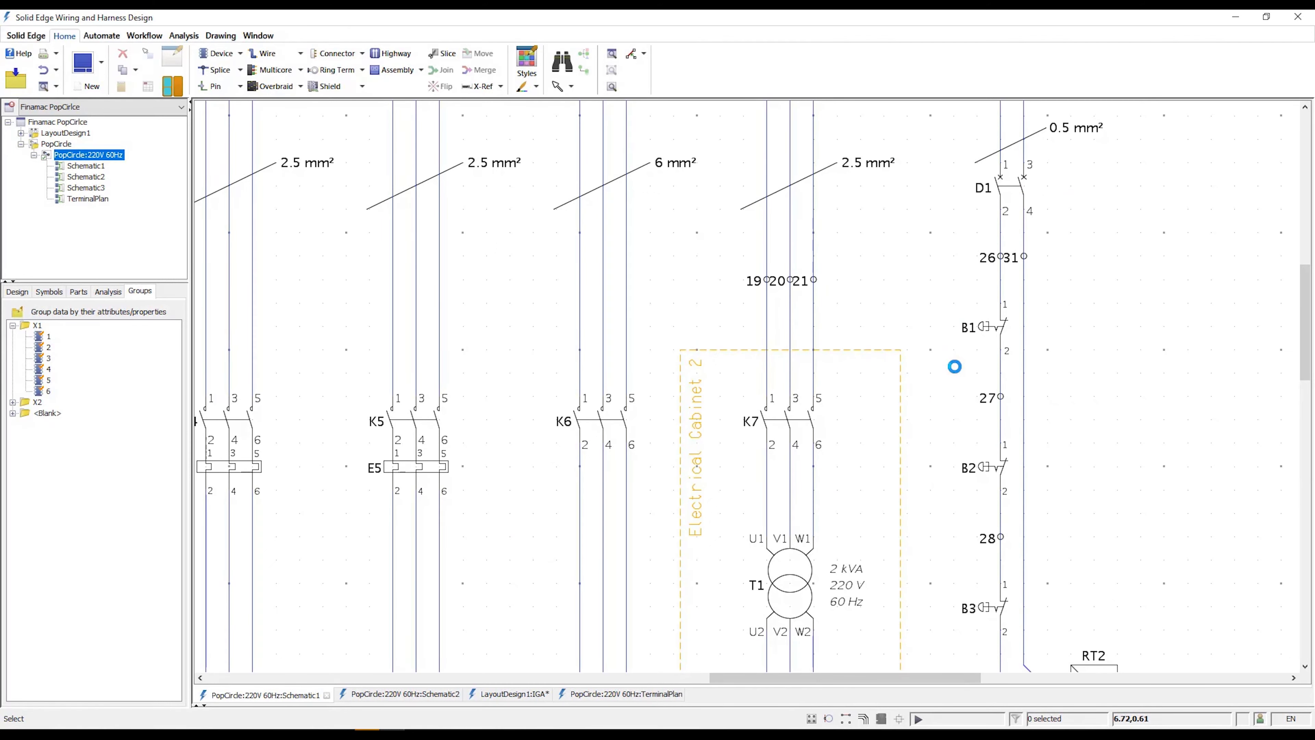
Cross-probe contactor K7 and terminal 21 from Schematic1 to find their matching components in the 3D assembly.
key("f")
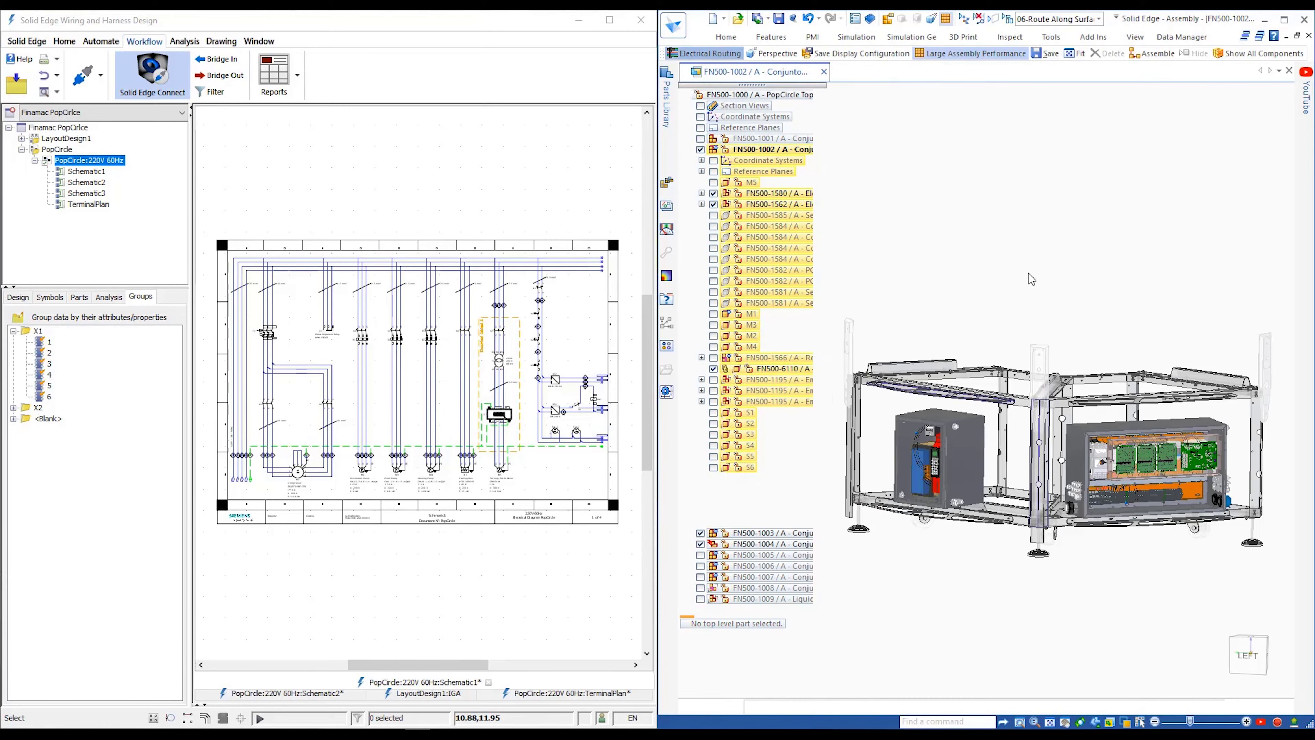
scroll(1029, 274, "up", 6)
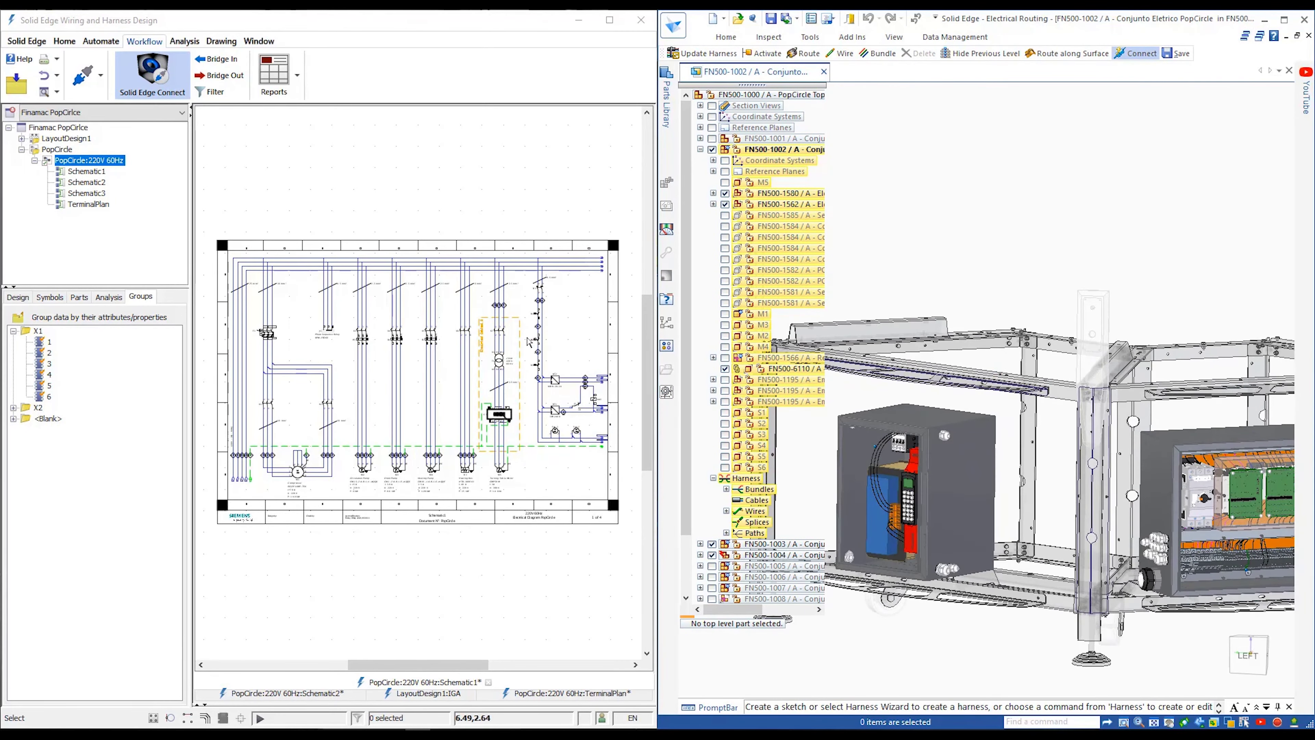
scroll(535, 339, "up", 5)
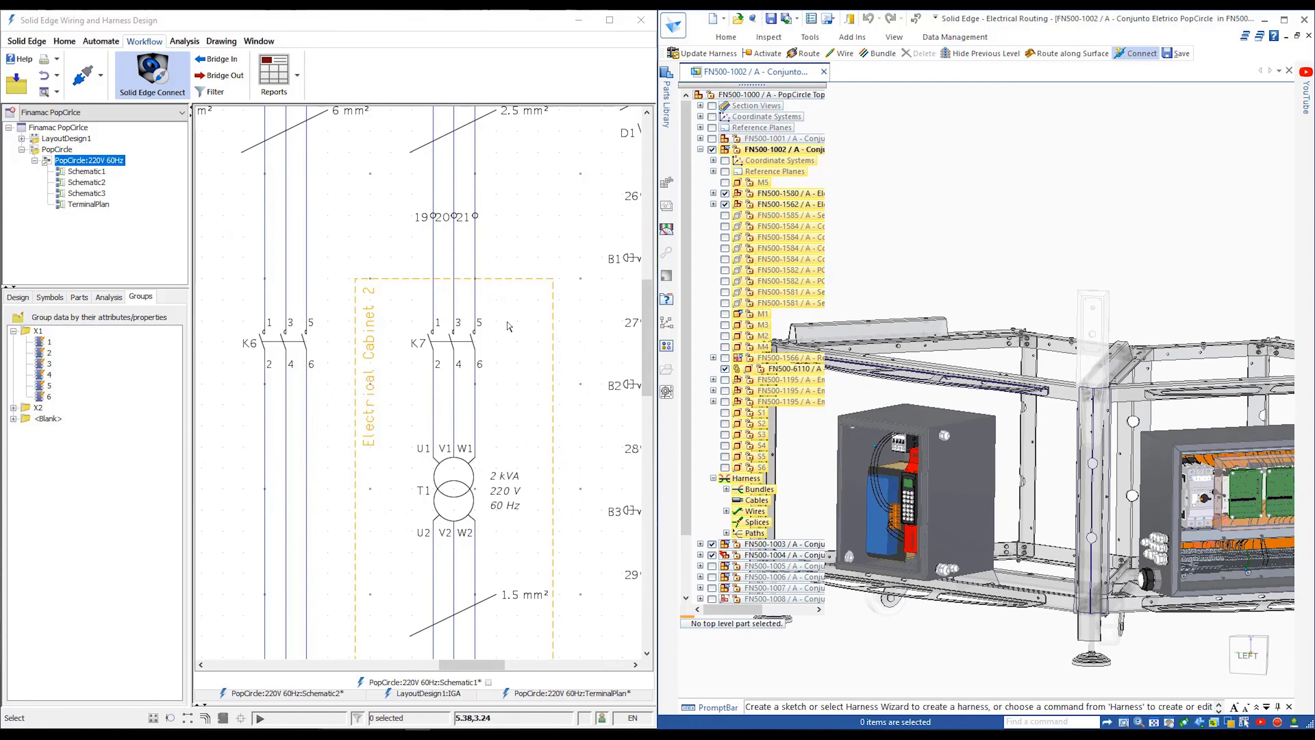
left_click(456, 355)
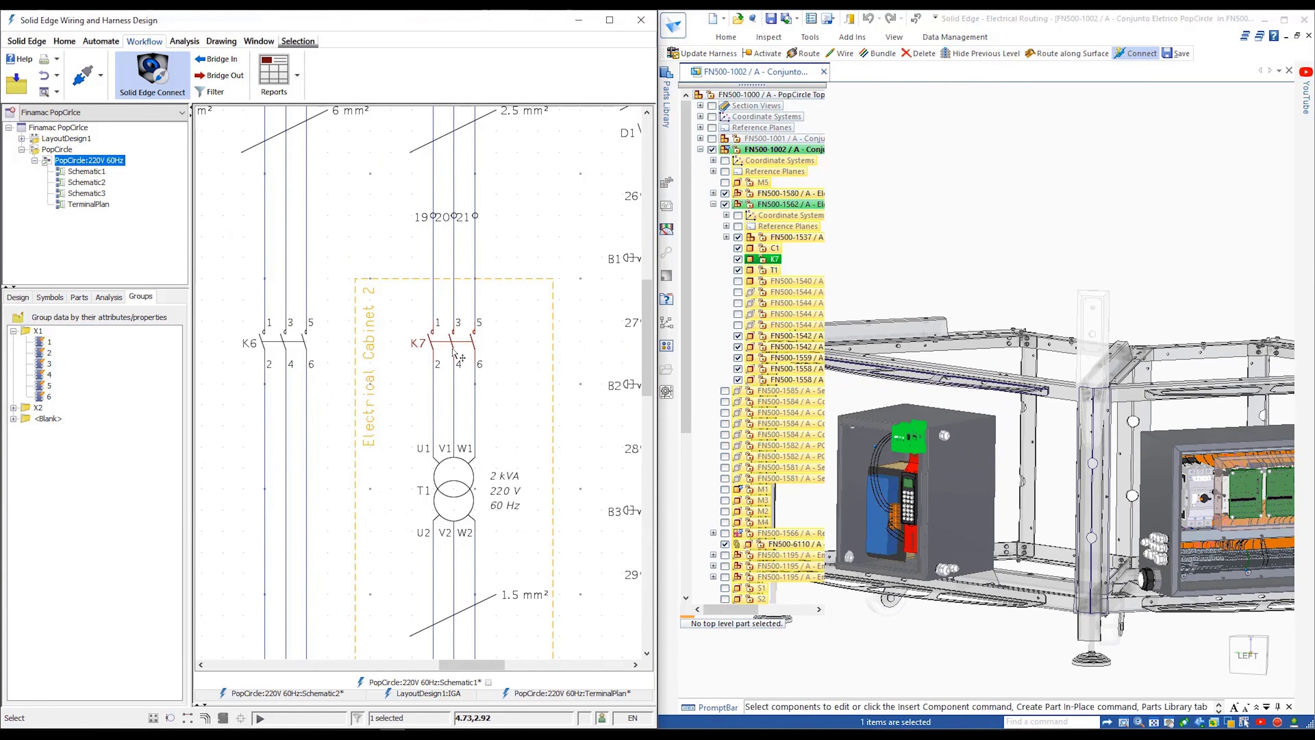
left_click(481, 221)
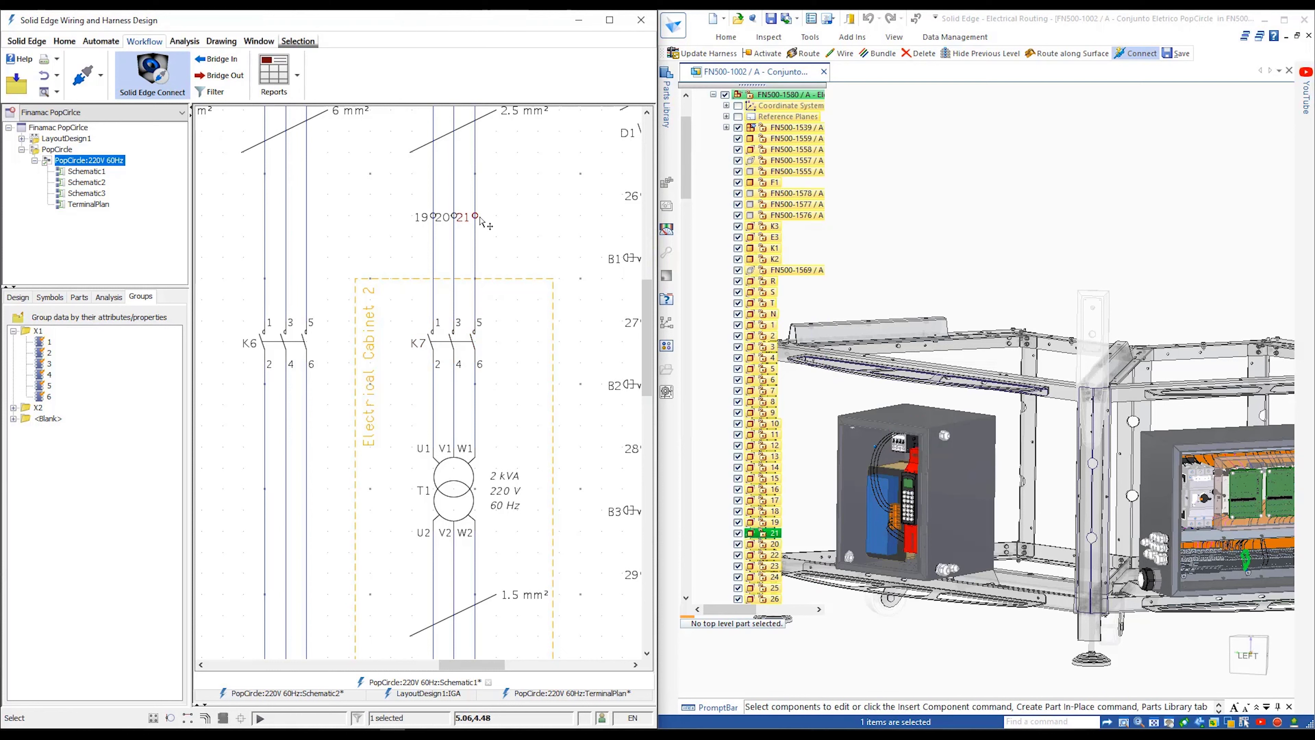
left_click(903, 658)
middle_click_drag(348, 294, 355, 216)
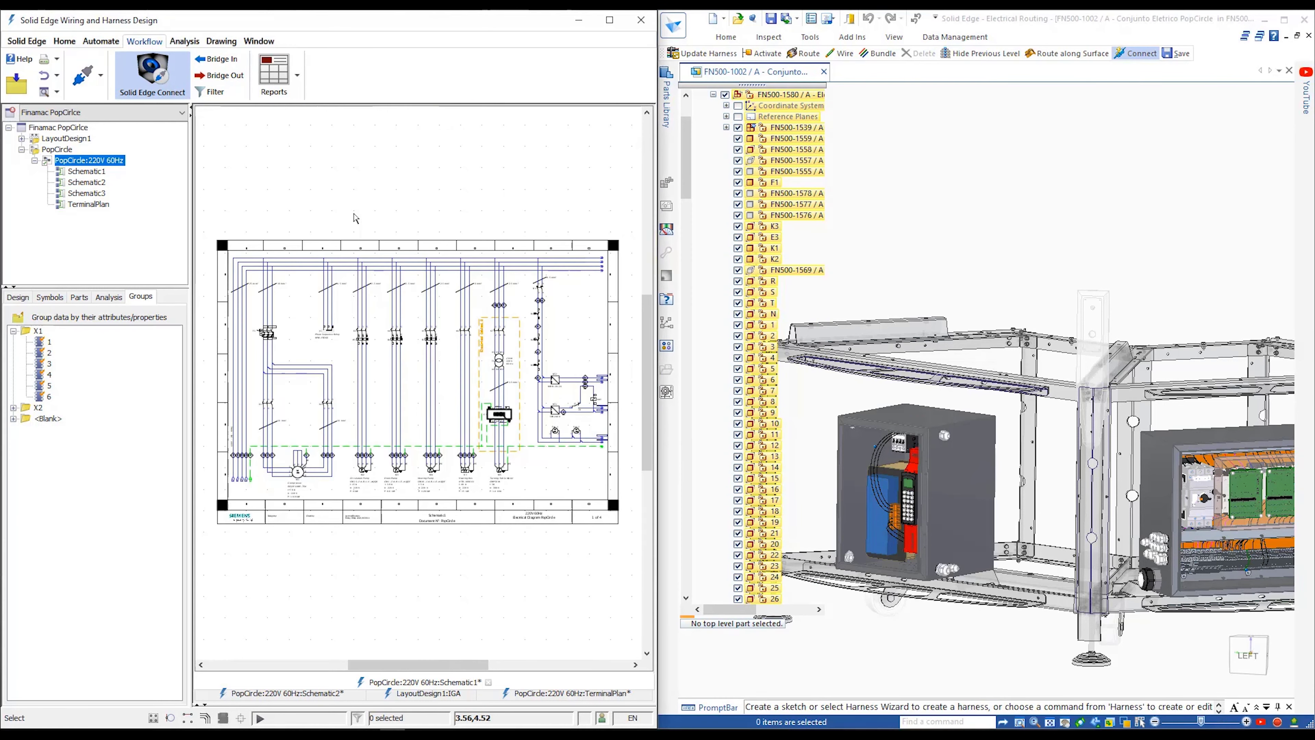
Bridge the PopCircle wiring design out to the assembly and update the harness there.
left_click(220, 75)
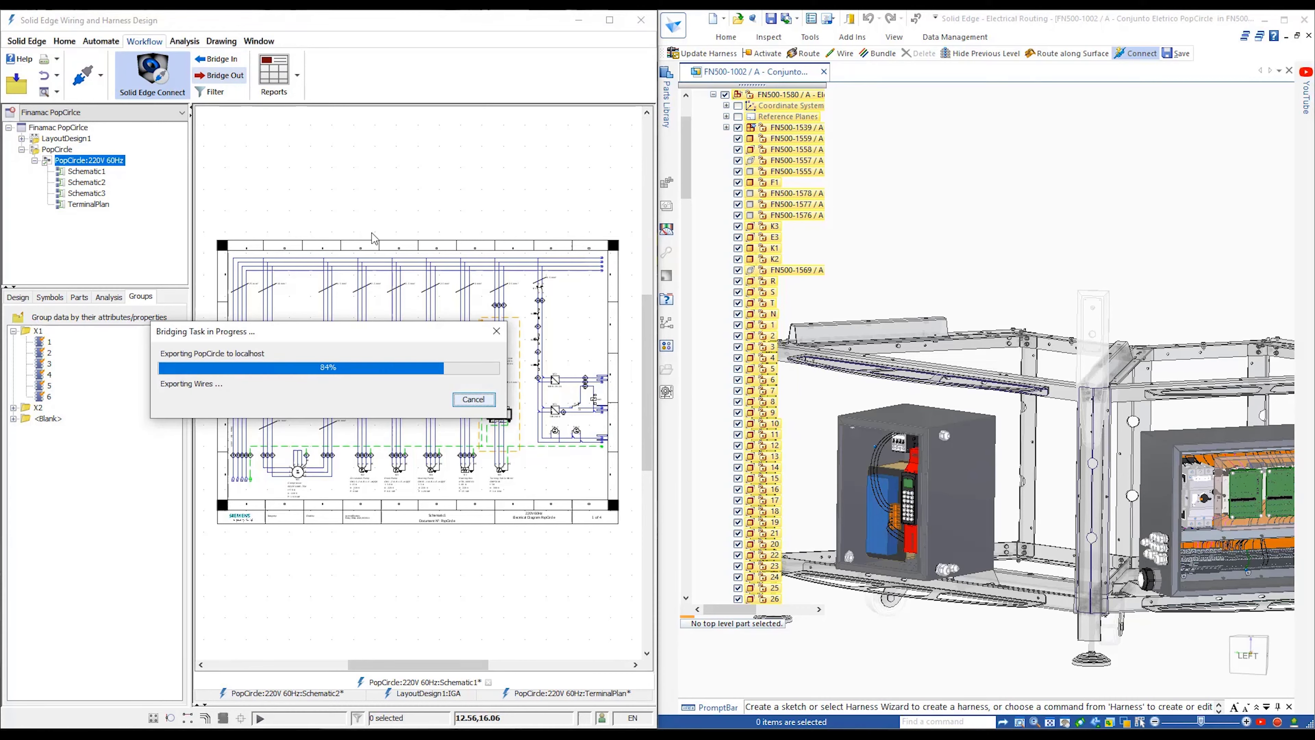
scroll(371, 233, "down", 8)
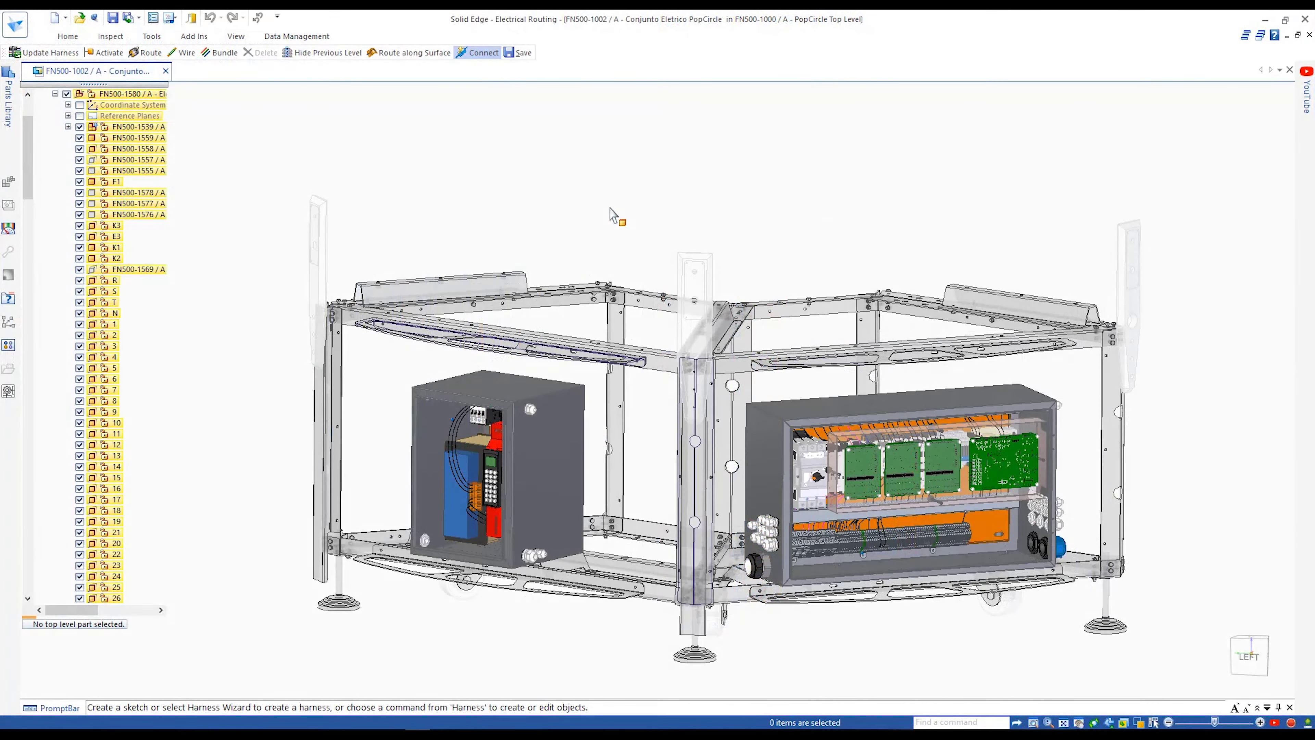
left_click(47, 52)
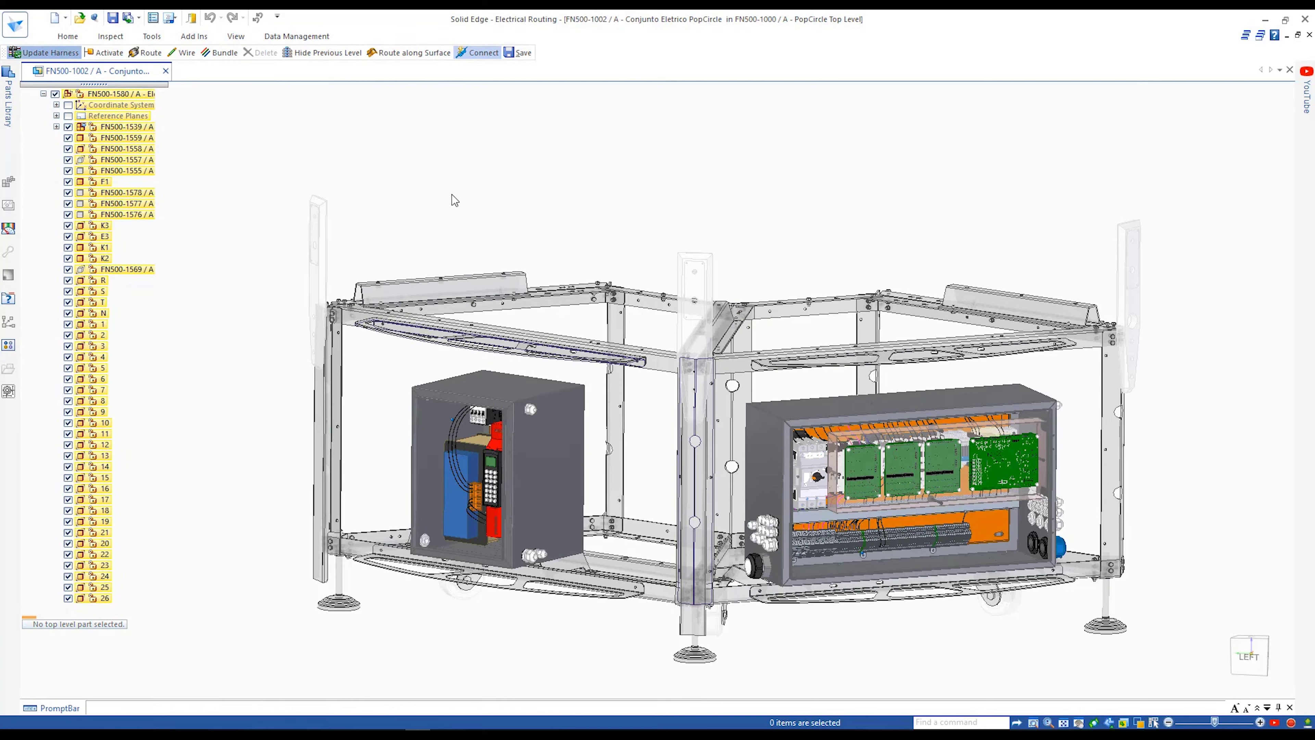
Bundle the wires running between contactor K7 in the smaller cabinet and the terminals in the larger cabinet.
right_click(883, 628)
left_click(908, 654)
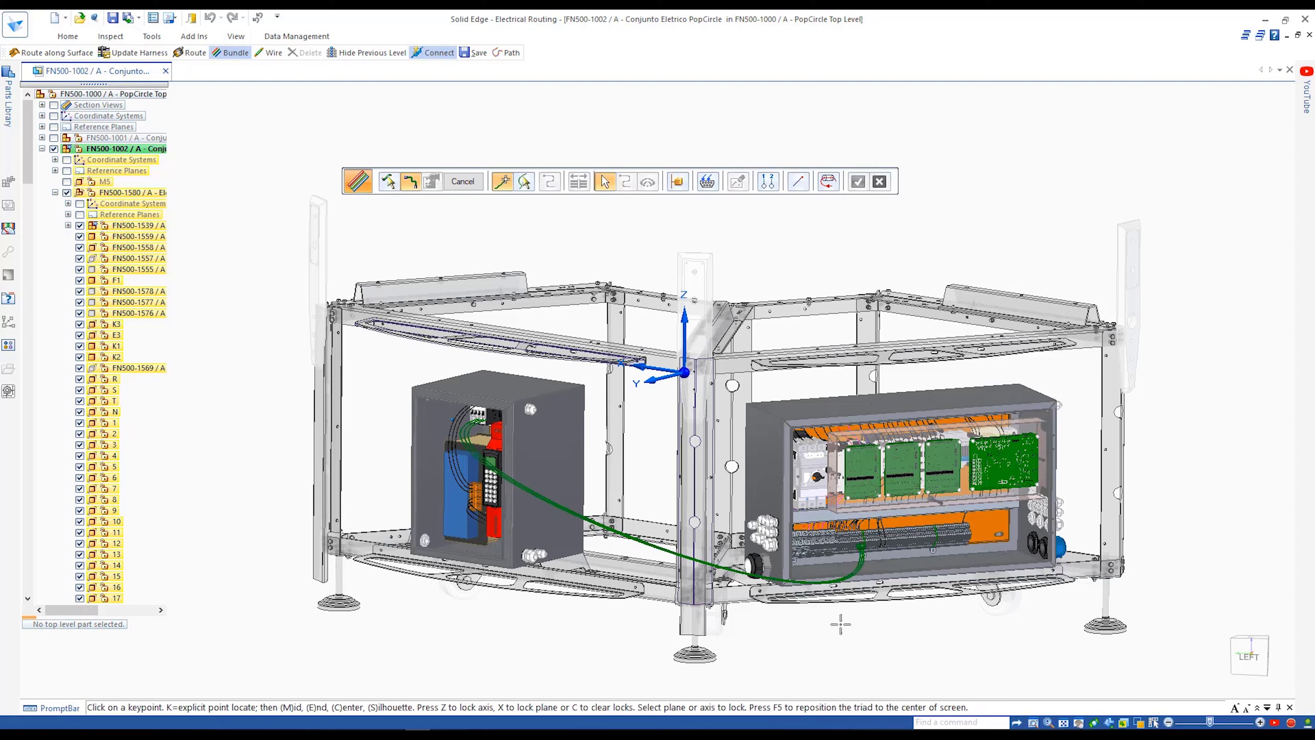
left_click(862, 553)
right_click(656, 412)
left_click(455, 188)
left_click(462, 182)
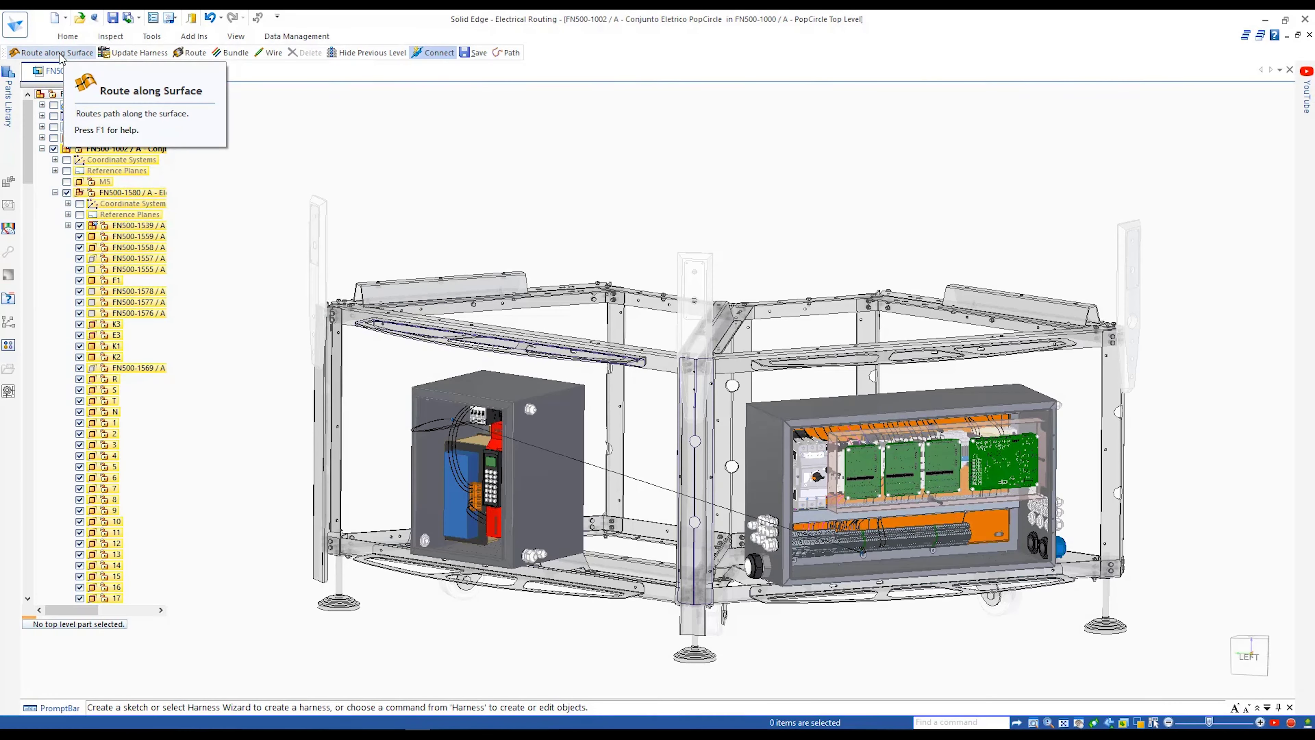
Start routing the bundle path along the centre column's surface, placing two points up its face in the Route Along Surface view.
left_click(61, 53)
left_click(595, 466)
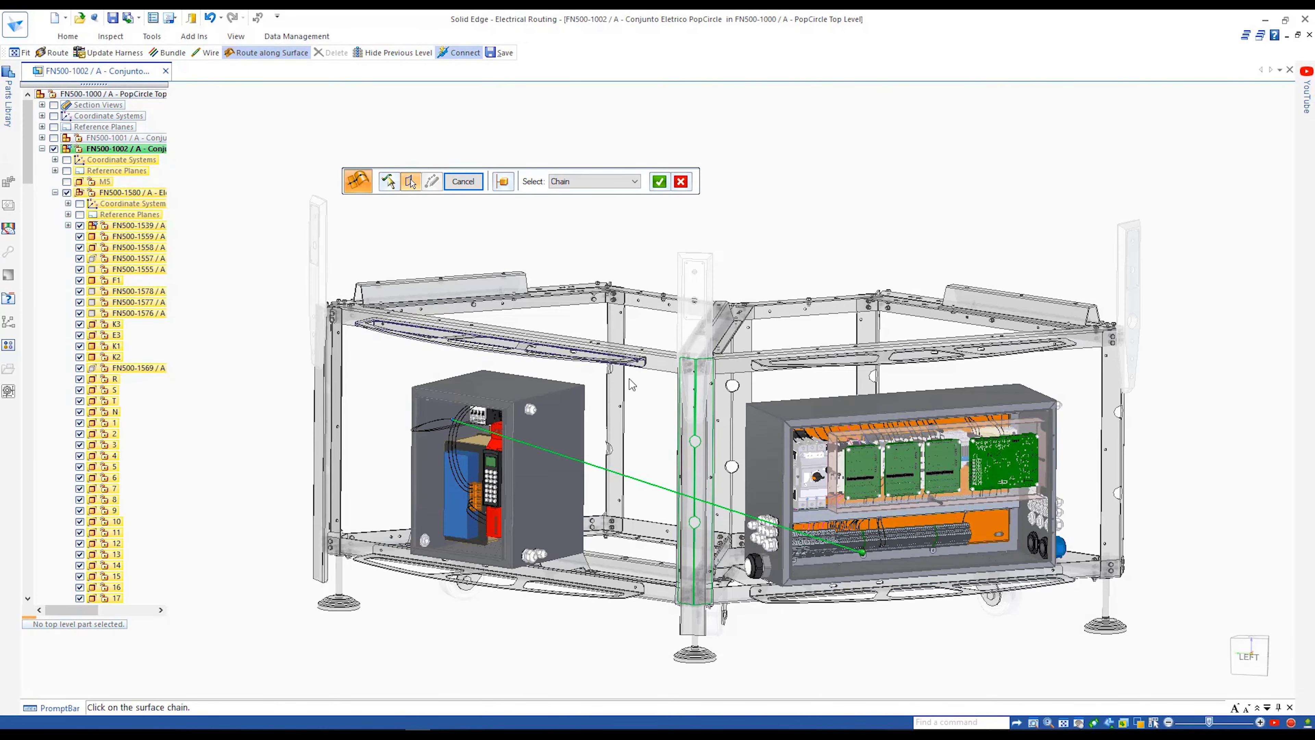
left_click(710, 386)
right_click(1121, 716)
left_click(1160, 626)
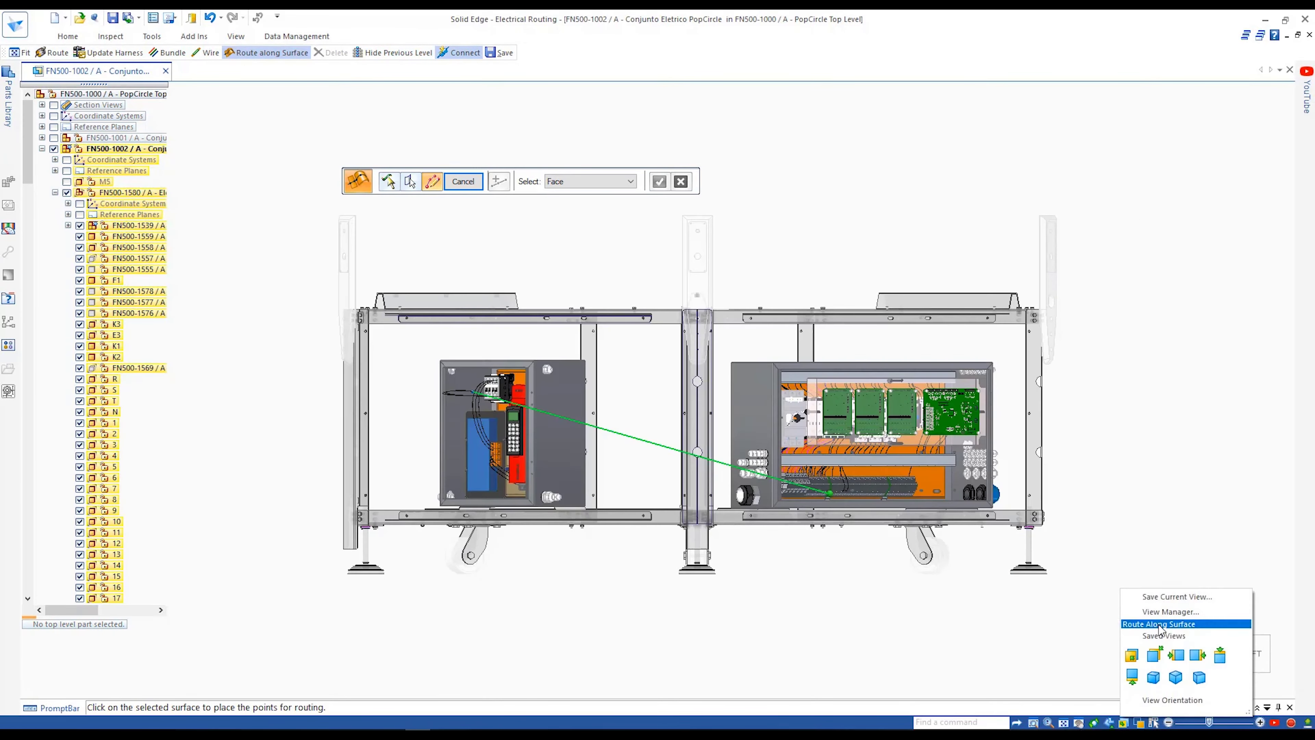
left_click(1065, 723)
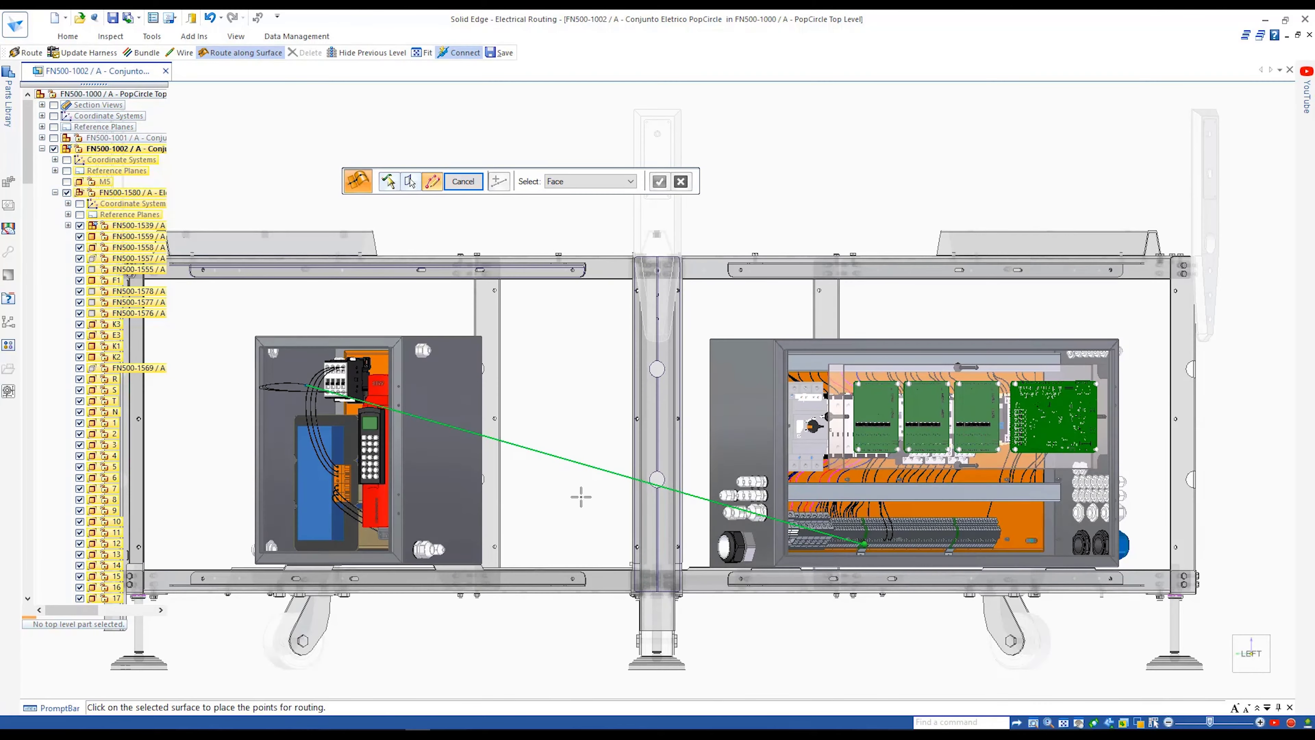
left_click(673, 489)
left_click(672, 398)
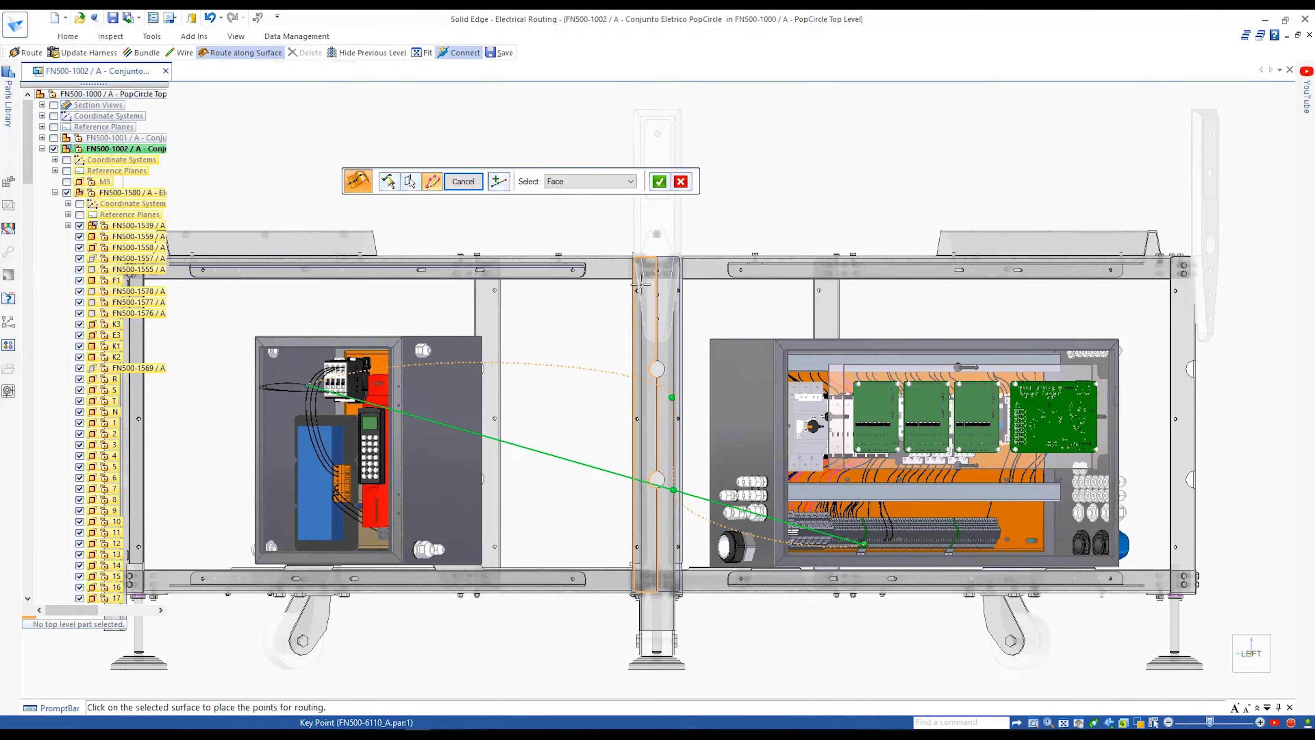
Extend the surface route with five points along the upper frame rail towards the smaller cabinet and finish the path.
middle_click_drag(663, 379, 694, 342)
left_click(795, 302)
left_click(657, 301)
left_click(512, 298)
left_click(390, 299)
left_click(333, 299)
right_click(591, 224)
left_click(464, 182)
key("Escape")
Close the electrical routing environment and return to the PopCircle top-level assembly.
scroll(510, 207, "down", 2)
middle_click_drag(510, 234, 456, 222)
left_click(180, 53)
left_click(325, 342)
scroll(510, 197, "down", 3)
left_click(68, 37)
left_click(544, 73)
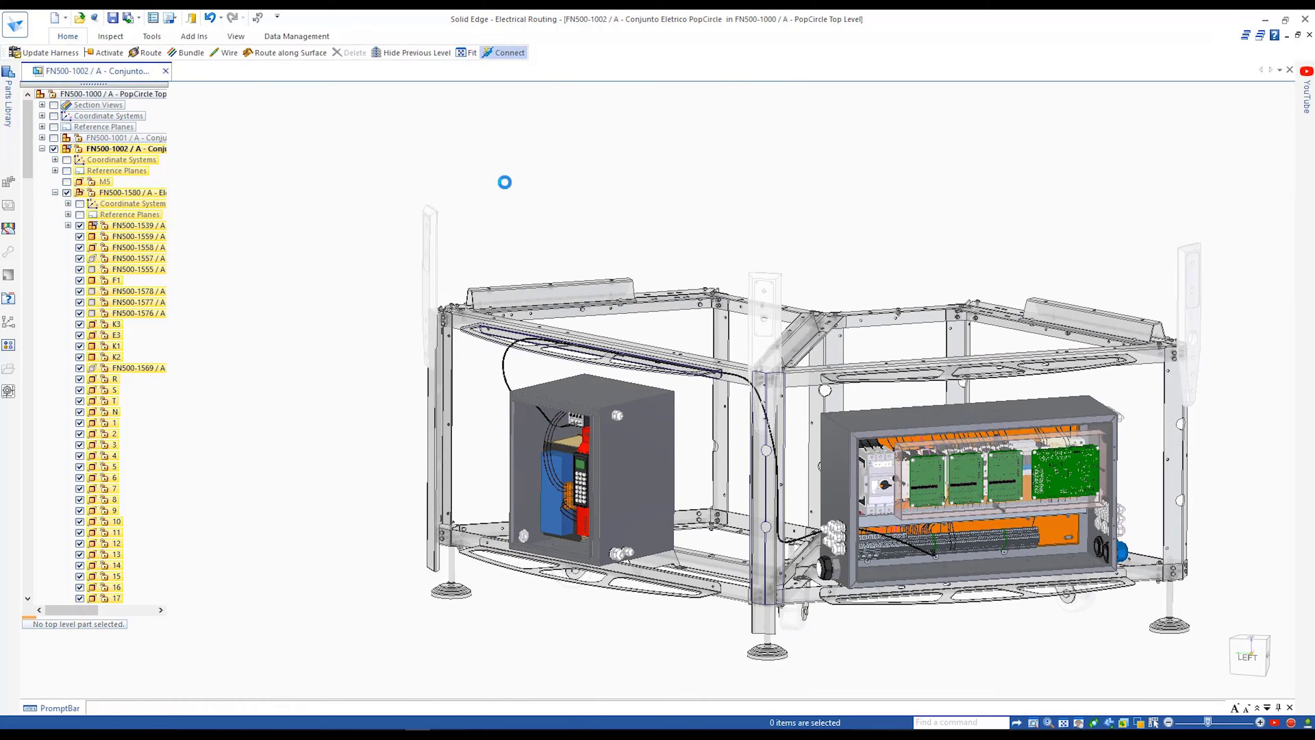
left_click(181, 94)
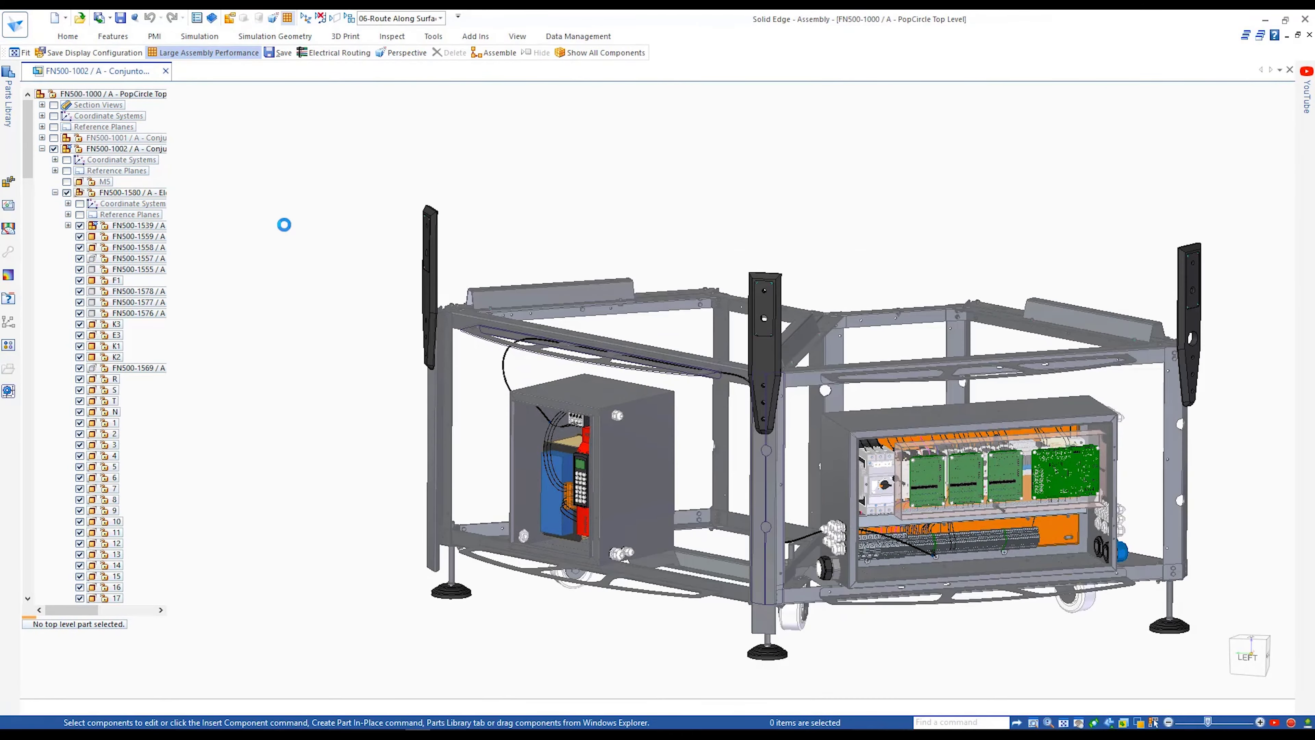